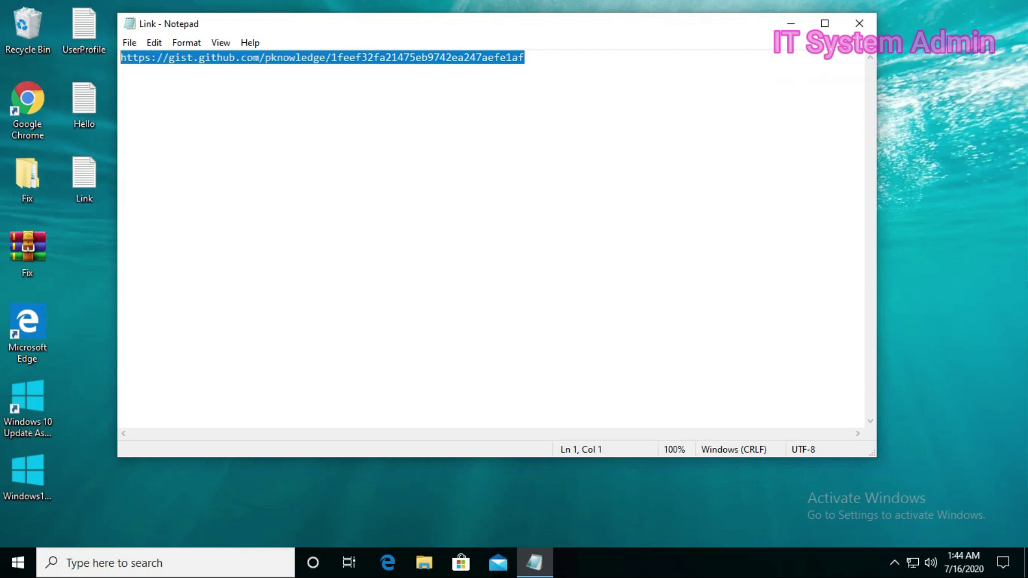
Copy the gist.github.com link shown in the Link note.
right_click(170, 57)
click(212, 100)
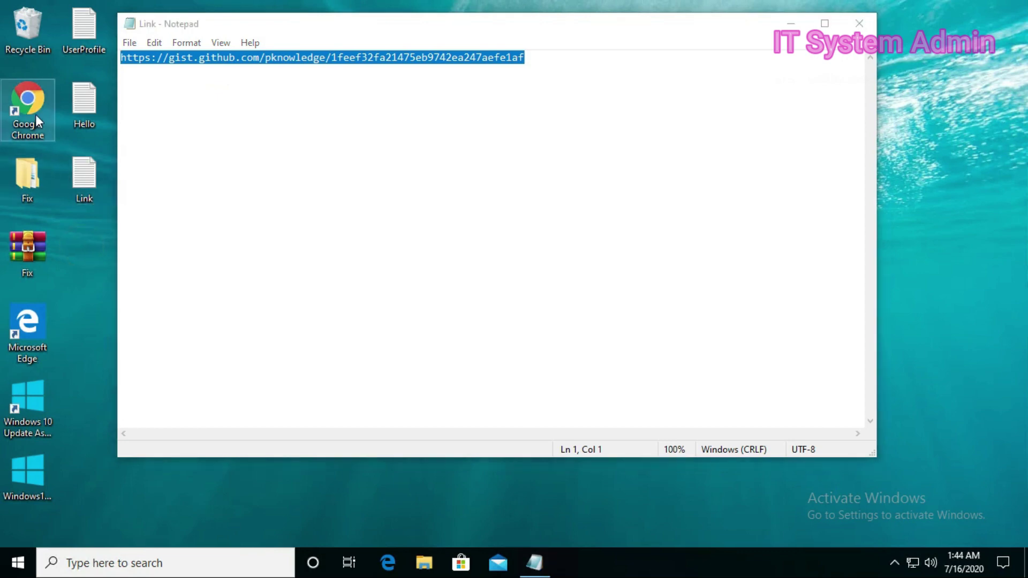
Launch Chrome and load the copied gist.github.com link in a new tab.
double_click(33, 99)
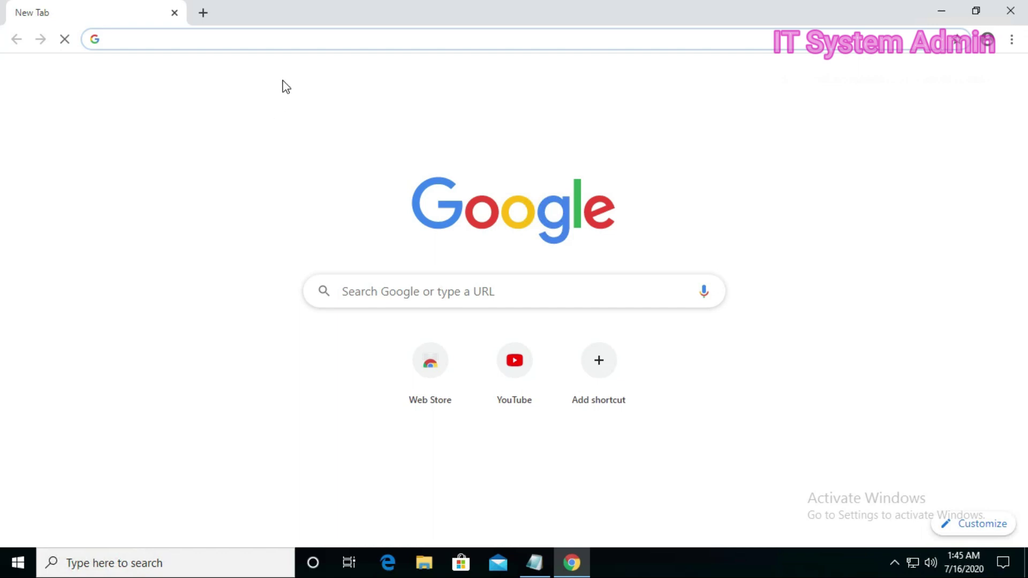
right_click(147, 39)
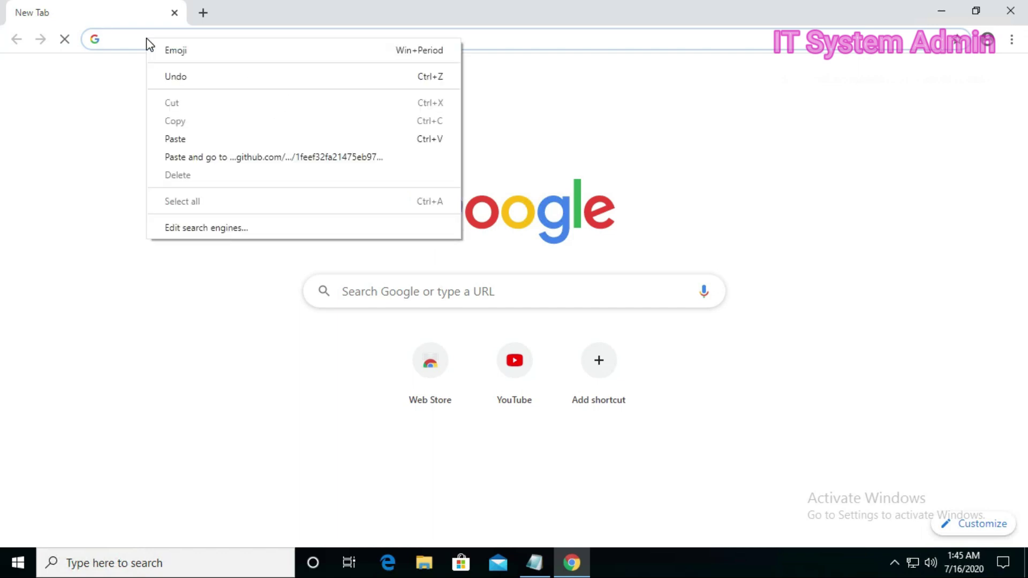
click(179, 139)
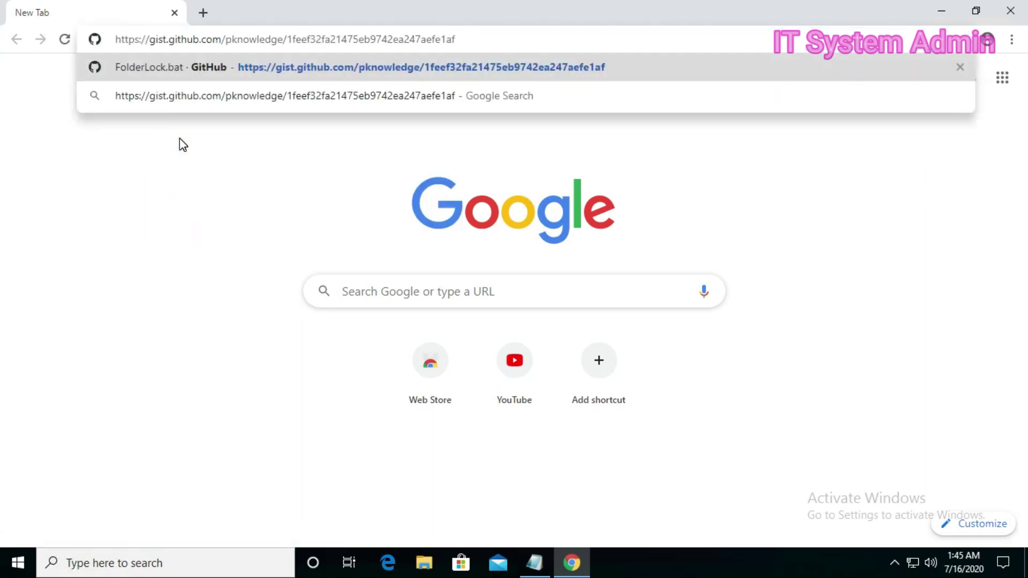
key(Return)
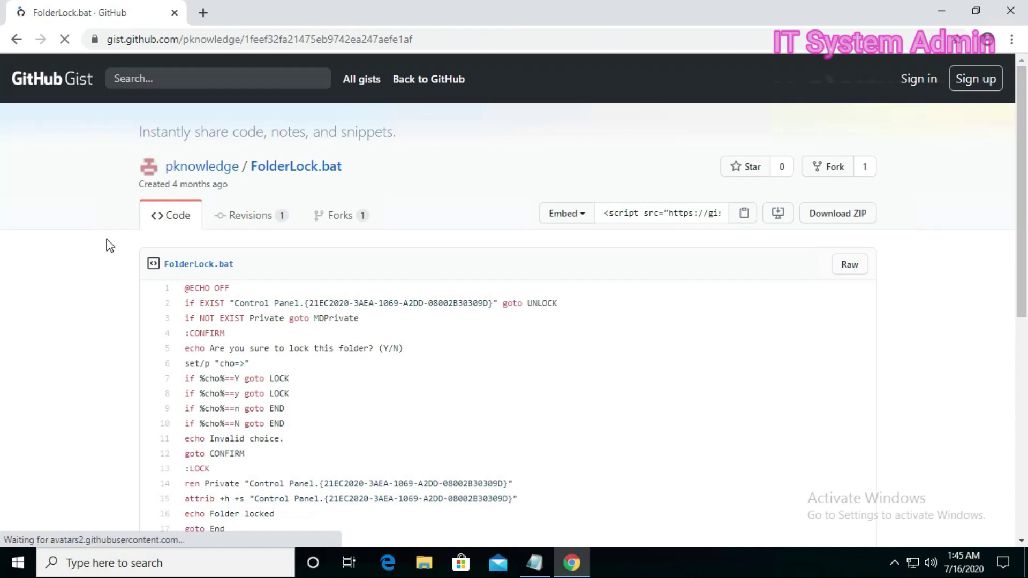
Copy the full FolderLock.bat script from the gist page and minimize Chrome.
scroll(110, 245, down, 8)
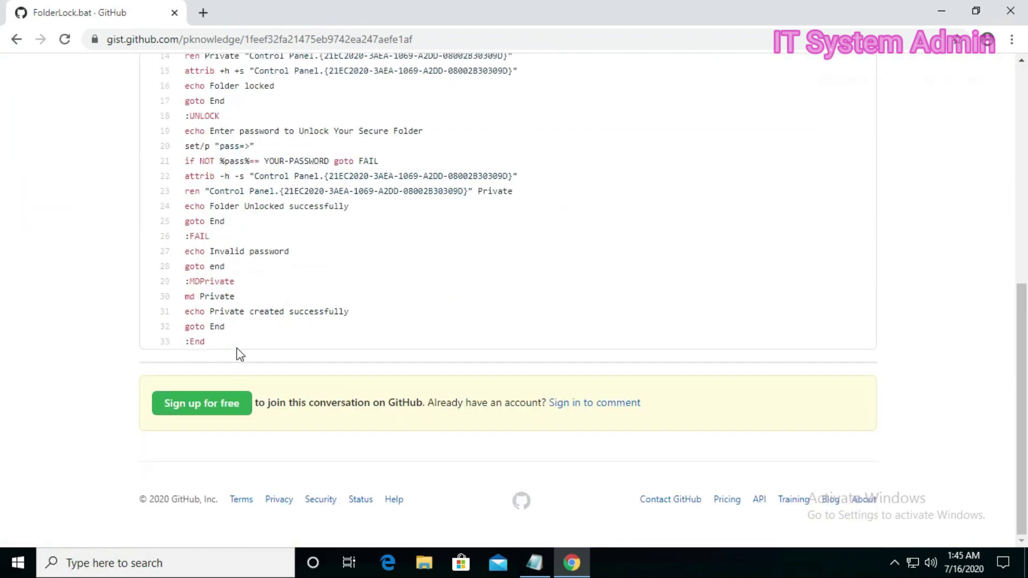
drag(223, 342, 177, 235)
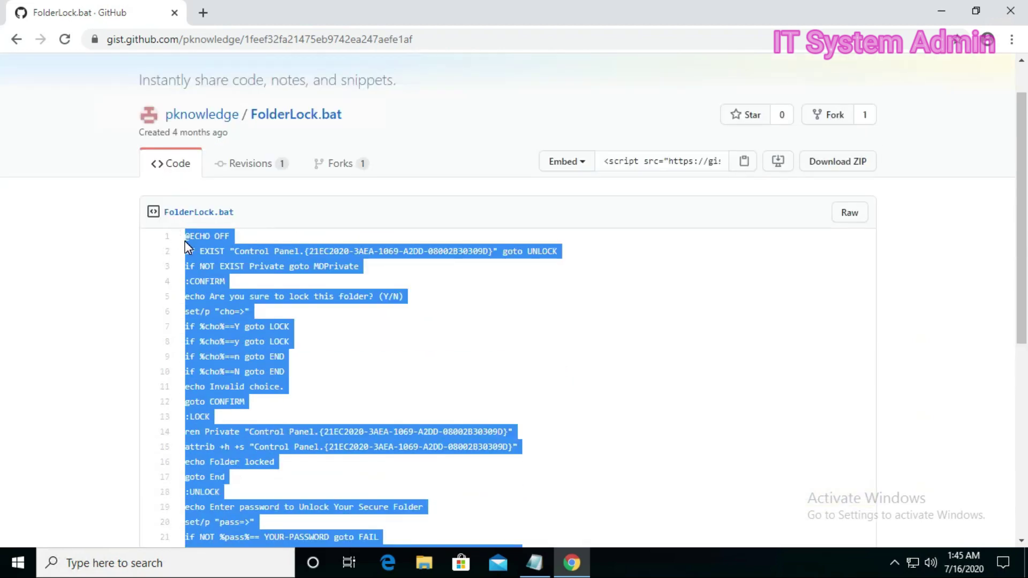
right_click(213, 249)
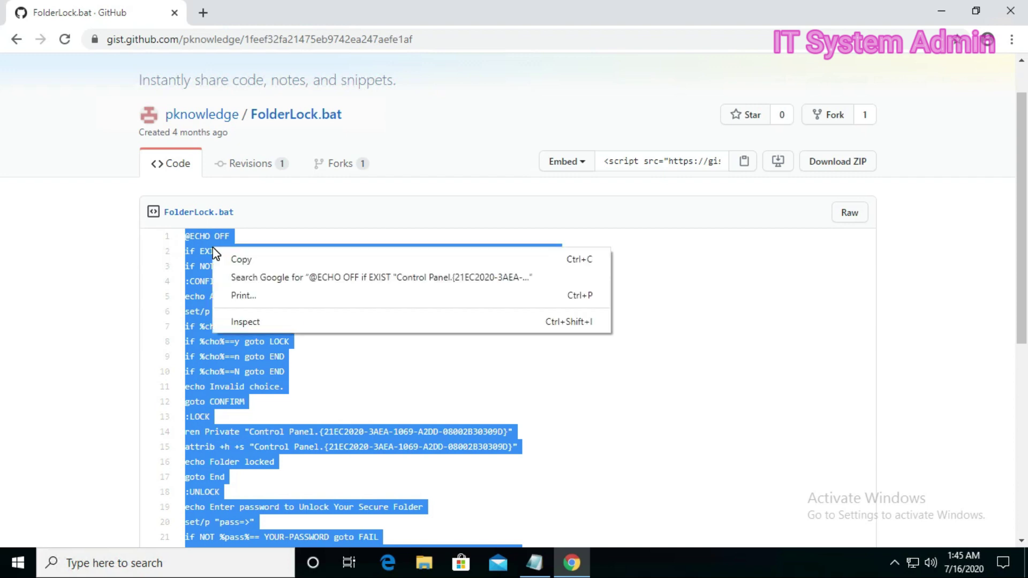
click(256, 259)
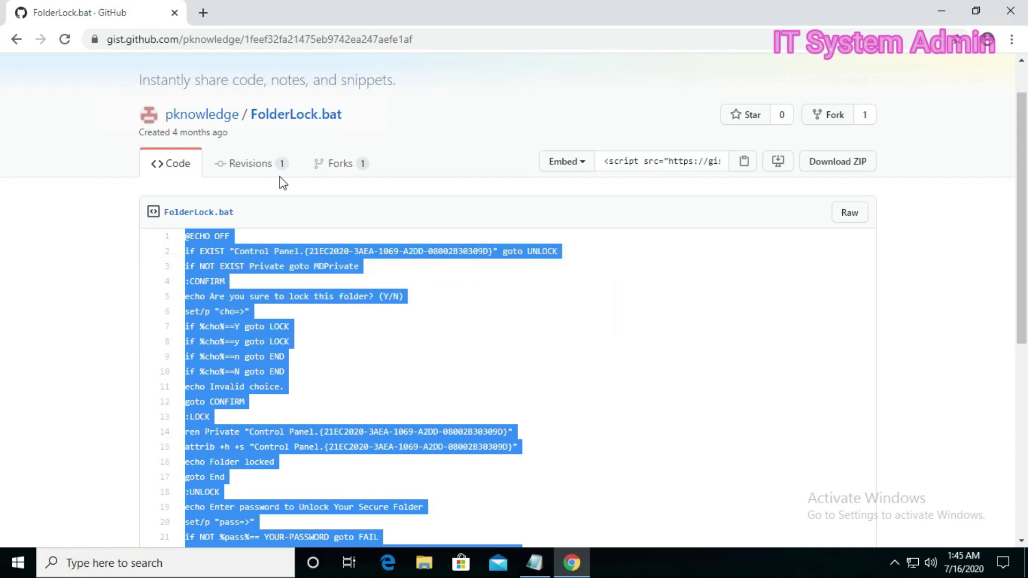
click(941, 11)
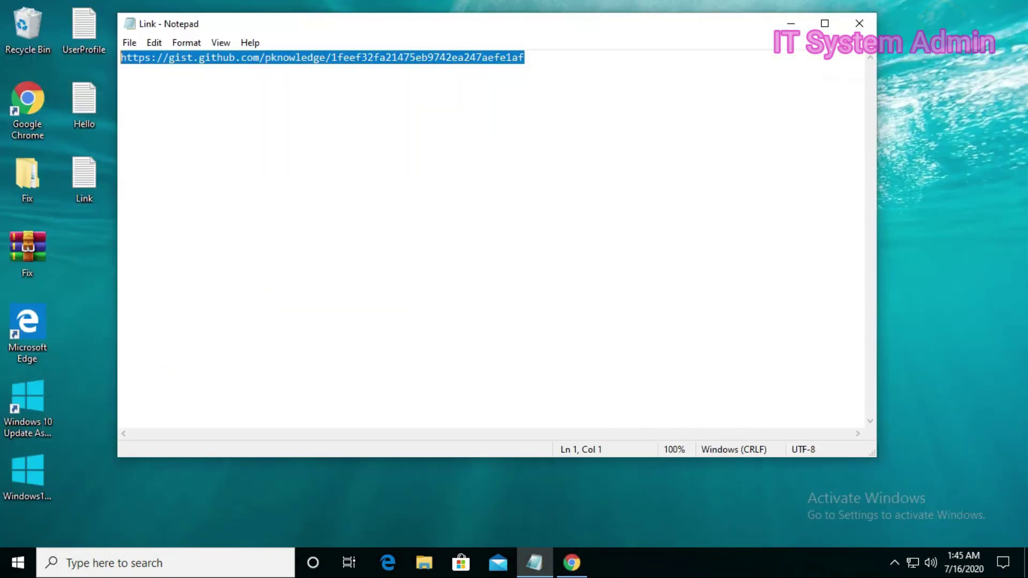
Close the Link note and open the Documents folder in a maximized File Explorer.
click(860, 24)
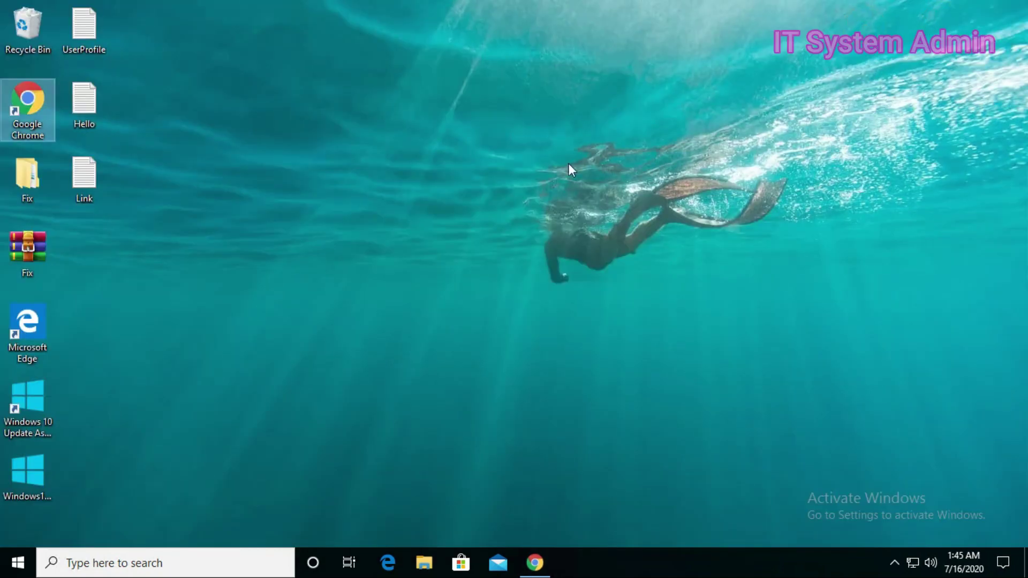
click(442, 376)
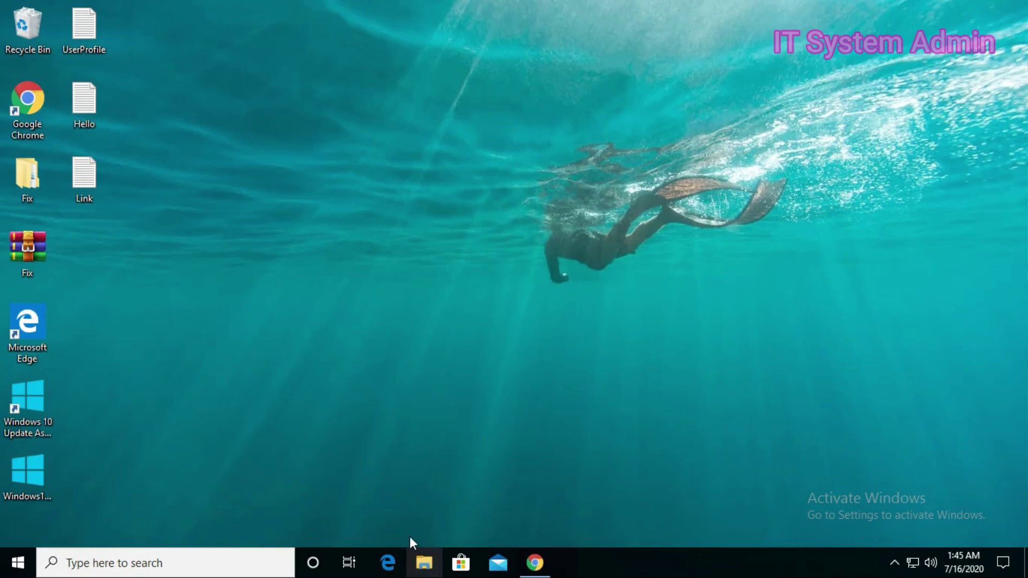
key(super+e)
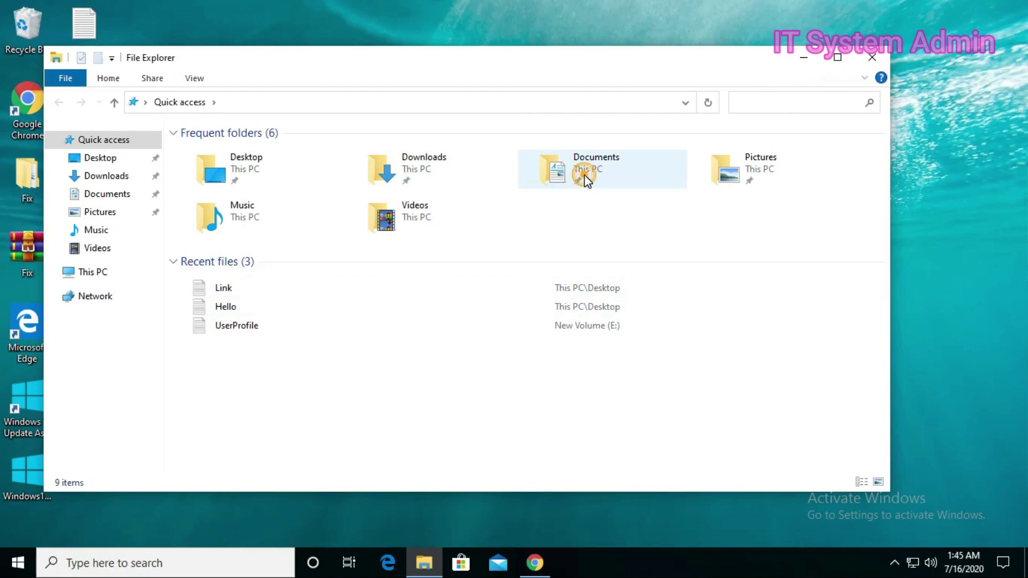
double_click(584, 175)
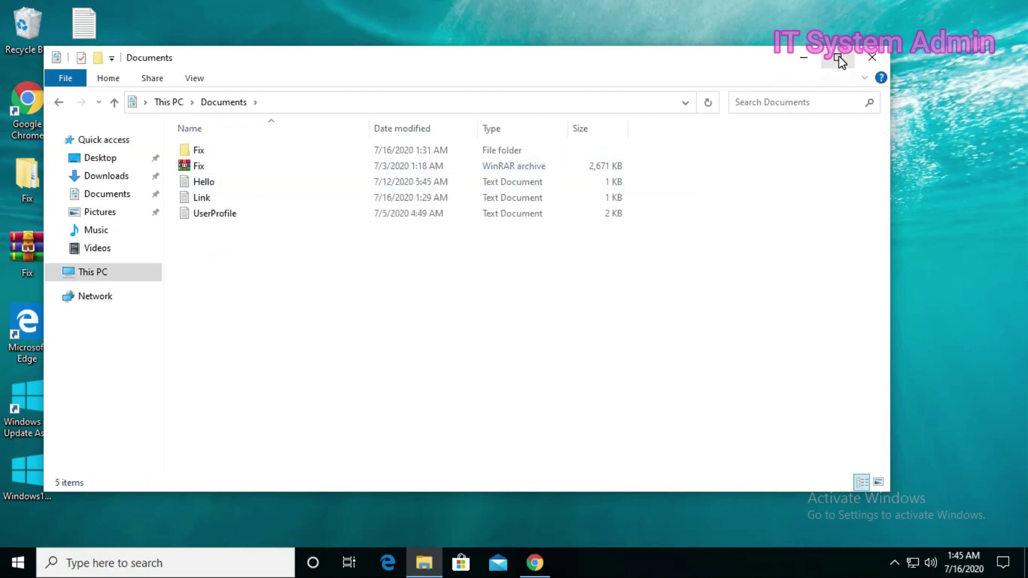
click(838, 57)
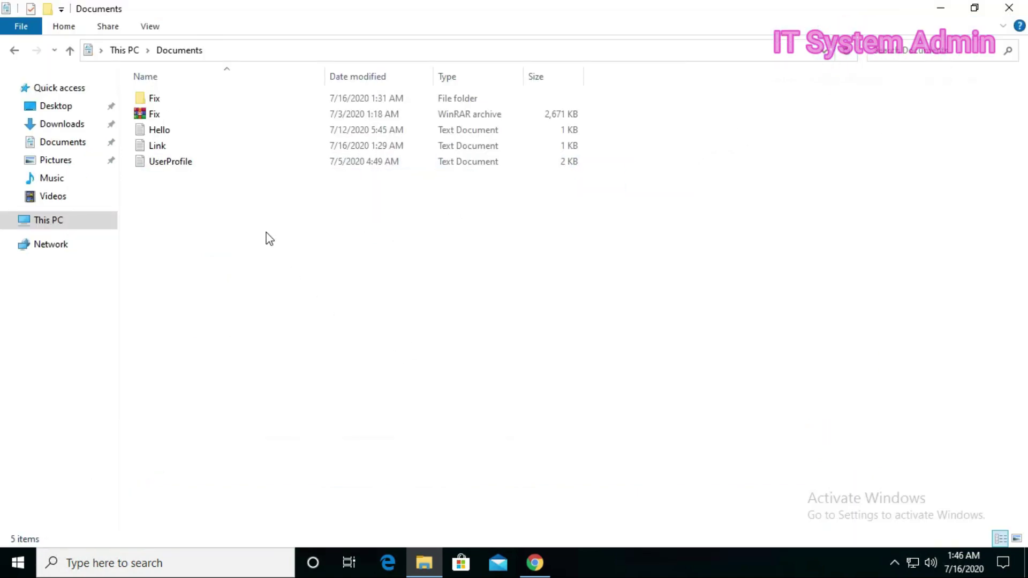
Create a new empty text document named FolderLock in Documents.
right_click(270, 211)
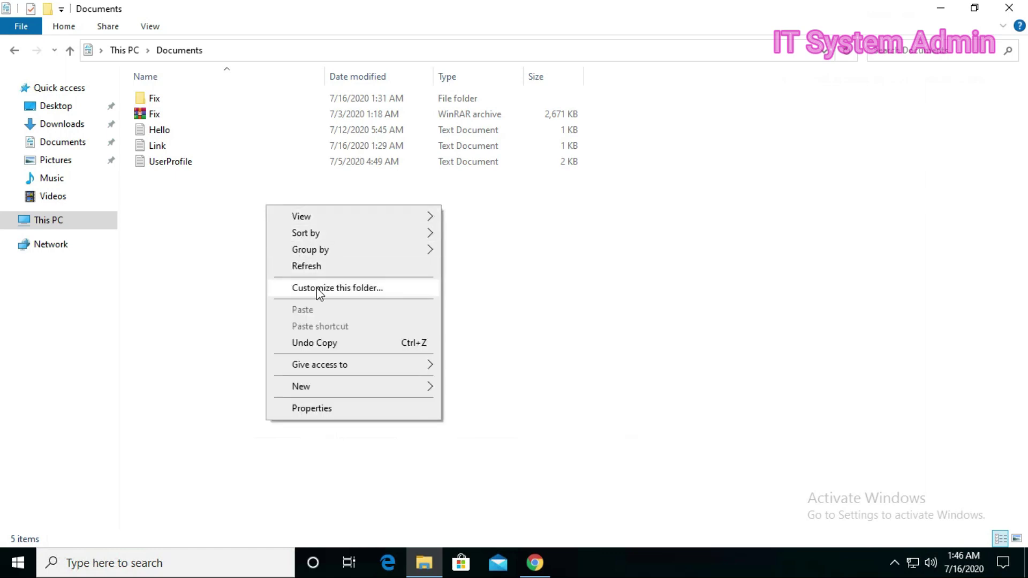
mouse_move(339, 387)
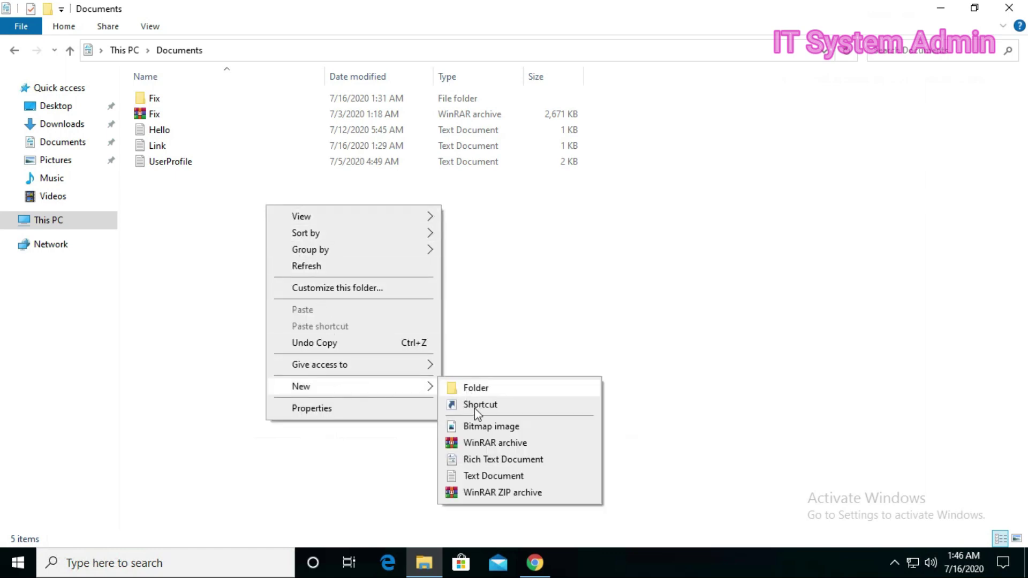
click(495, 476)
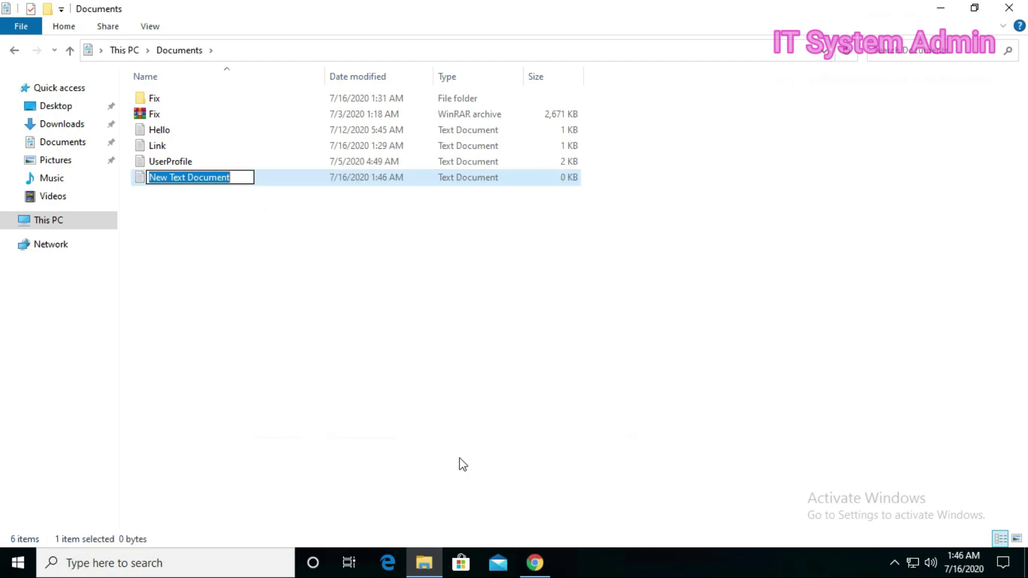
text(F)
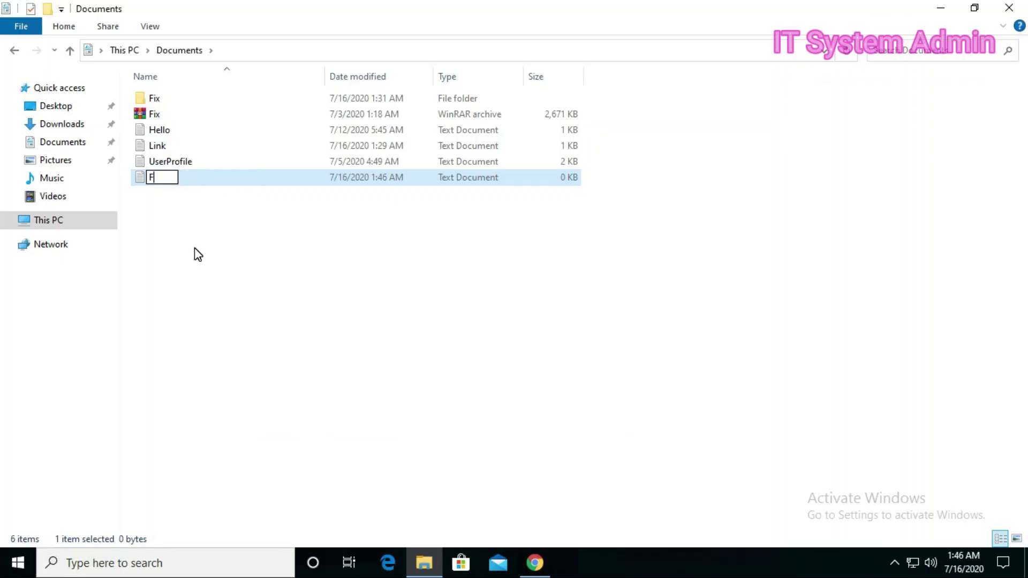
text(olderLoc)
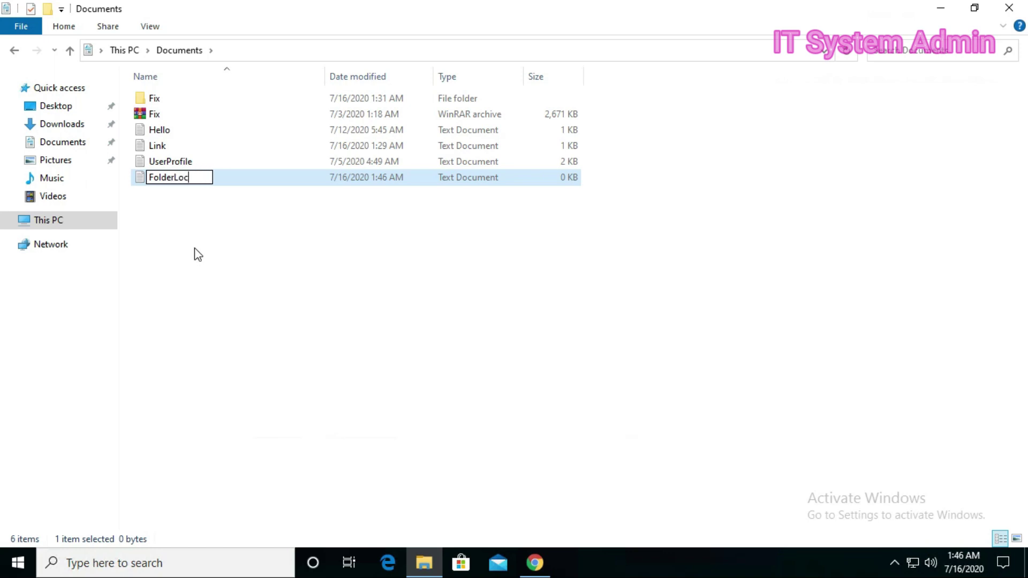
text(k)
click(194, 248)
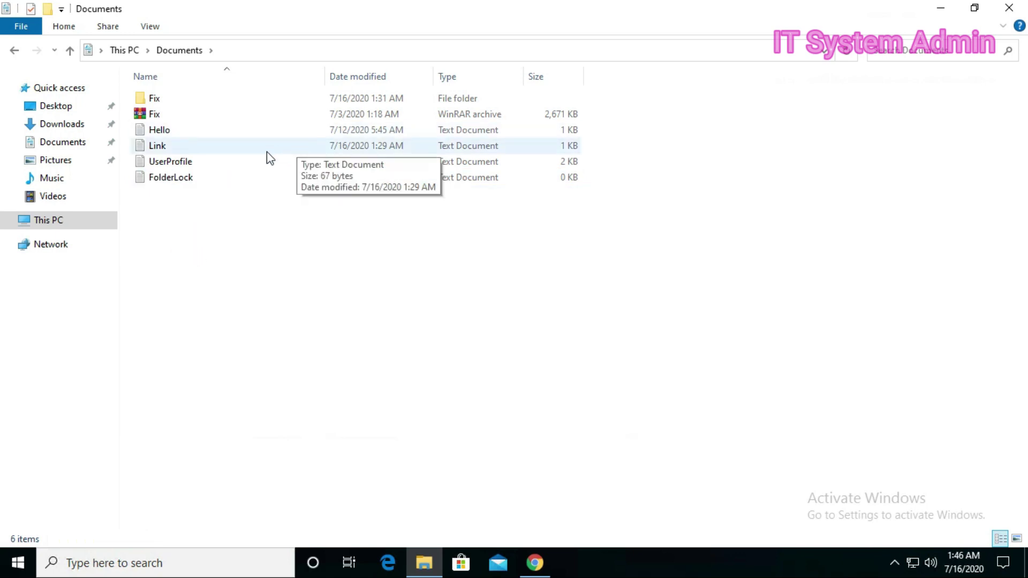
Open FolderLock in Notepad and paste the copied batch script into it.
double_click(197, 176)
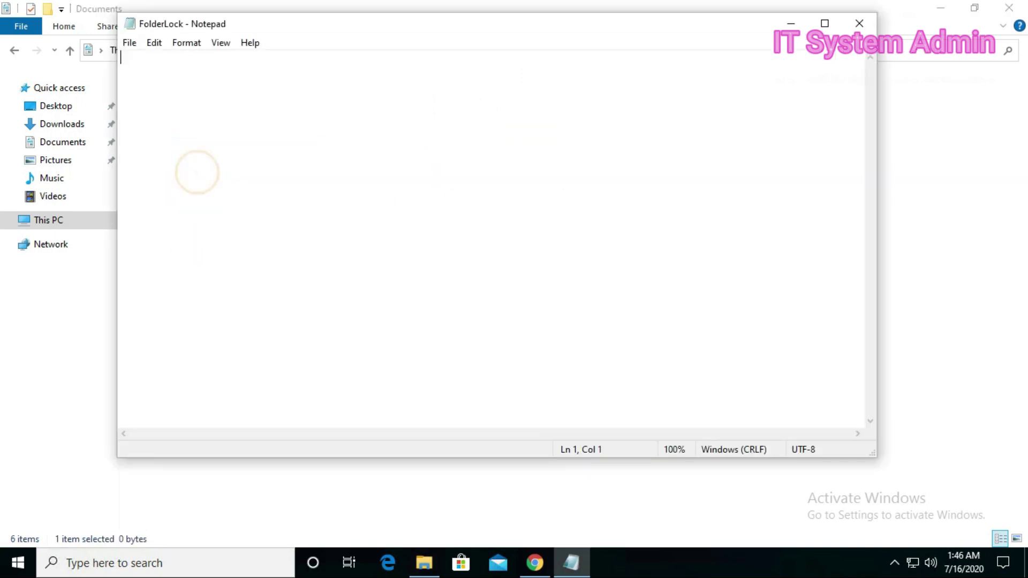
right_click(289, 106)
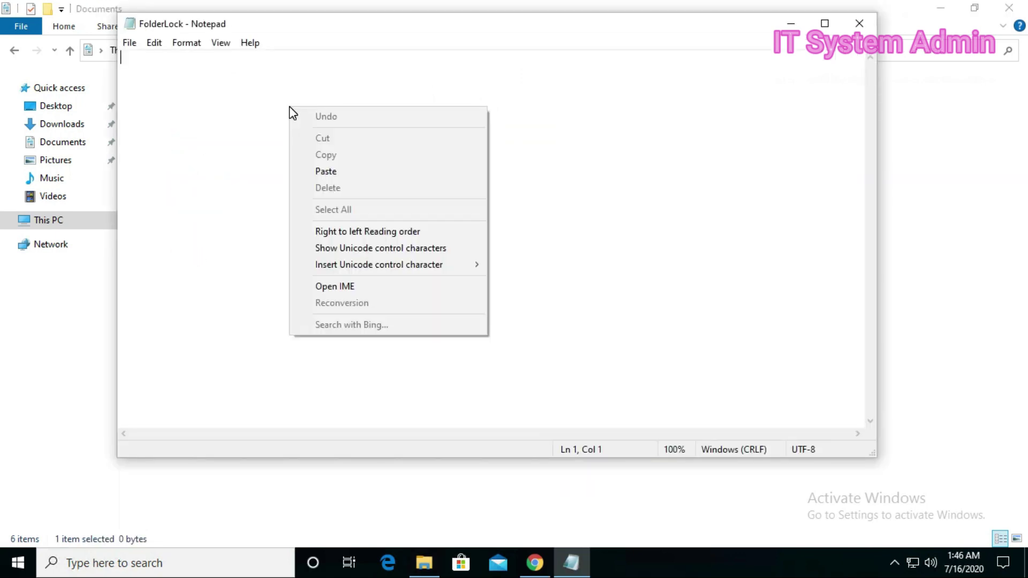
click(325, 171)
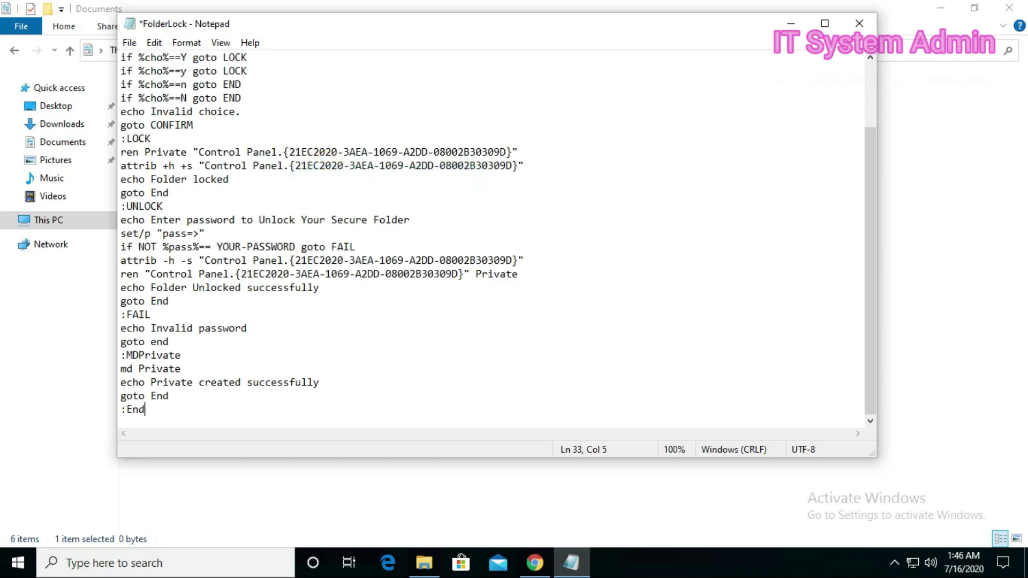
Select the YOUR-PASSWORD placeholder on the 'if NOT %pass%==' line.
scroll(491, 238, up, 2)
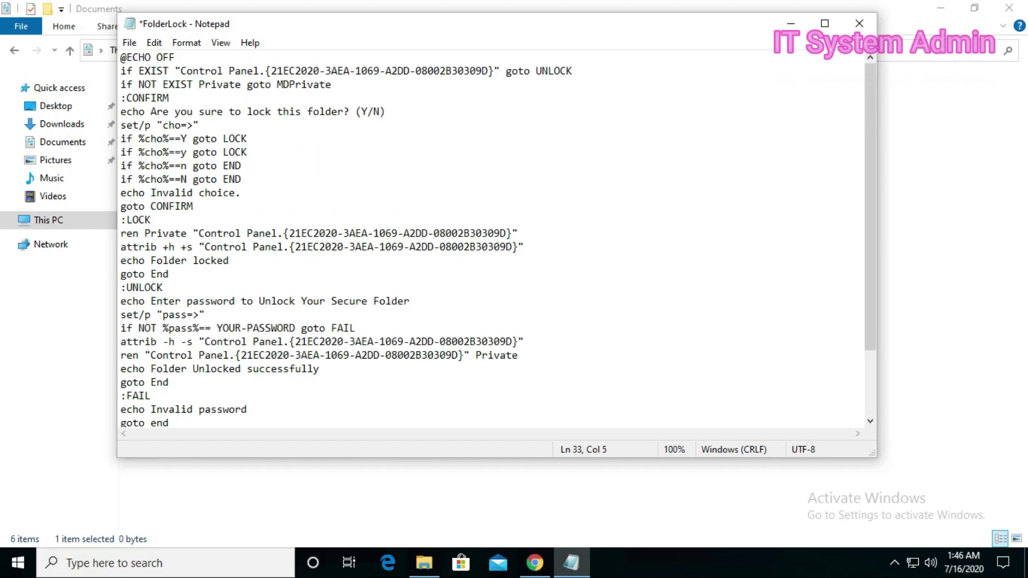
scroll(490, 238, down, 2)
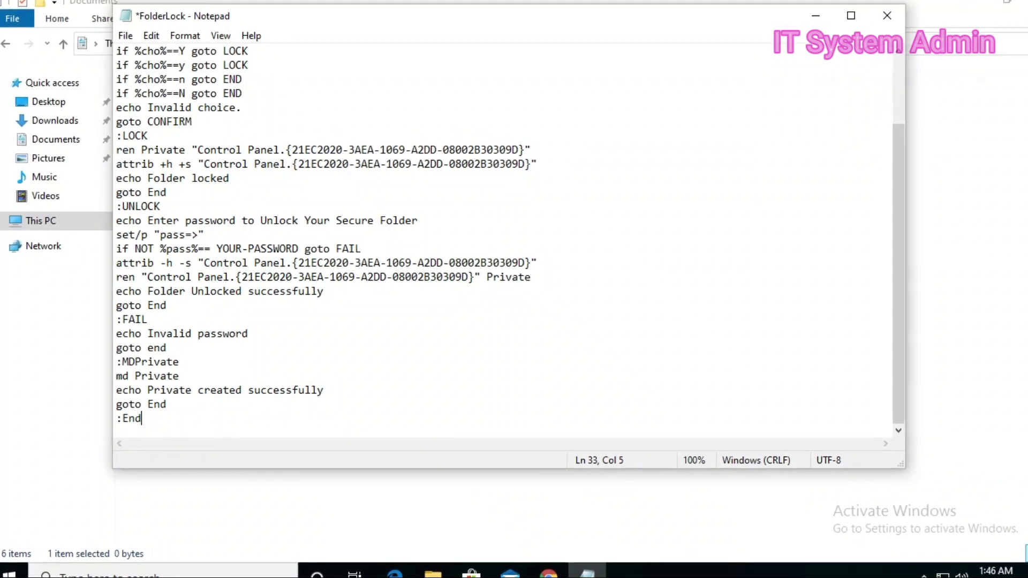
drag(216, 248, 300, 250)
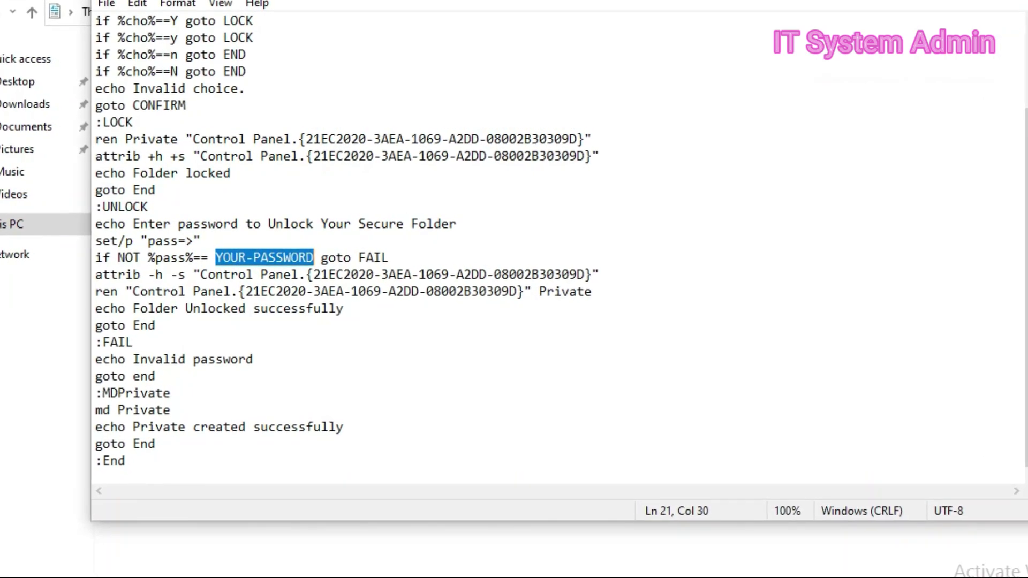
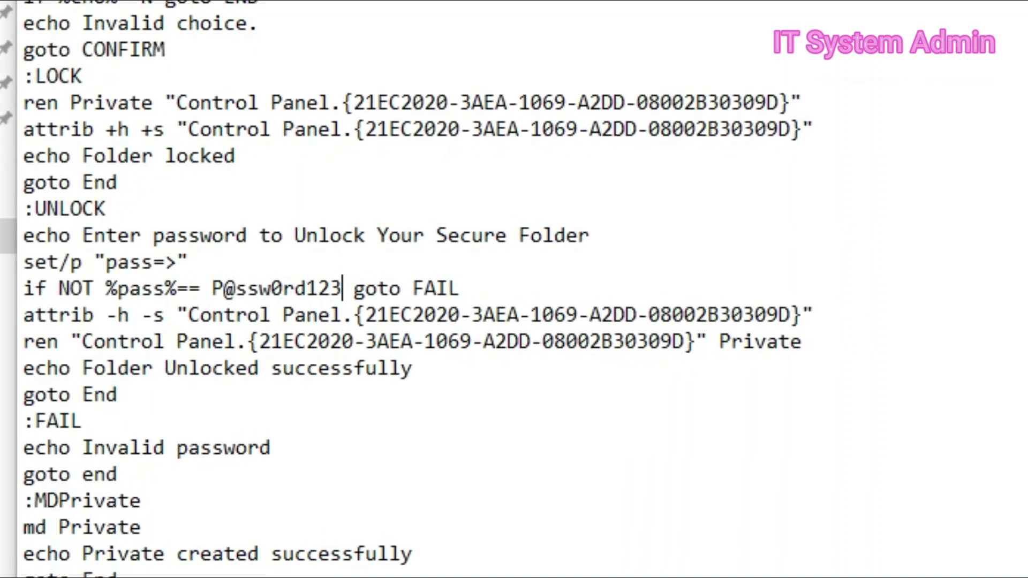
Type a custom password over YOUR-PASSWORD, correcting one mistyped character.
click(270, 448)
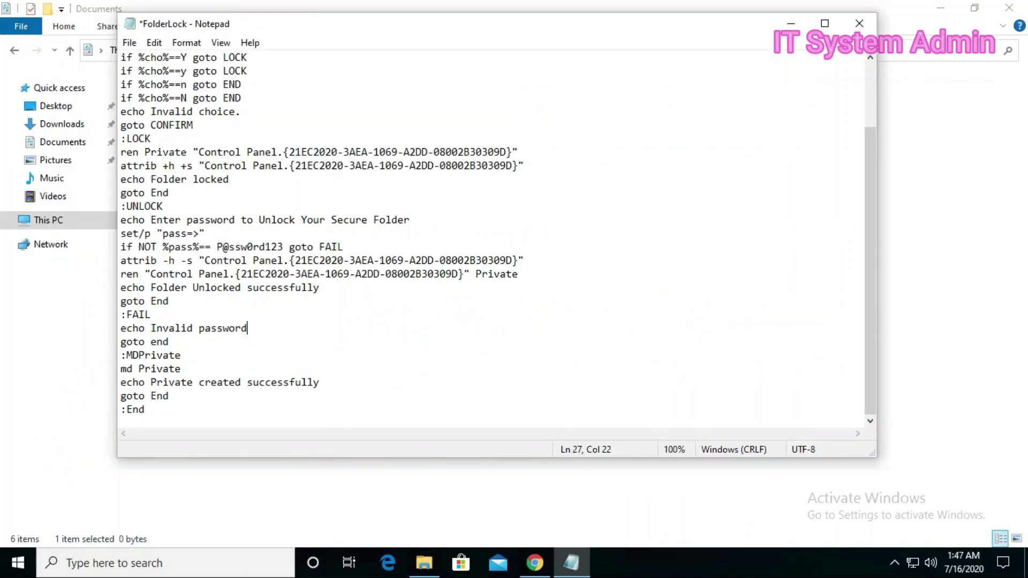
Save the script in Documents as FolderLock.bat with Save as type set to All Files.
click(131, 41)
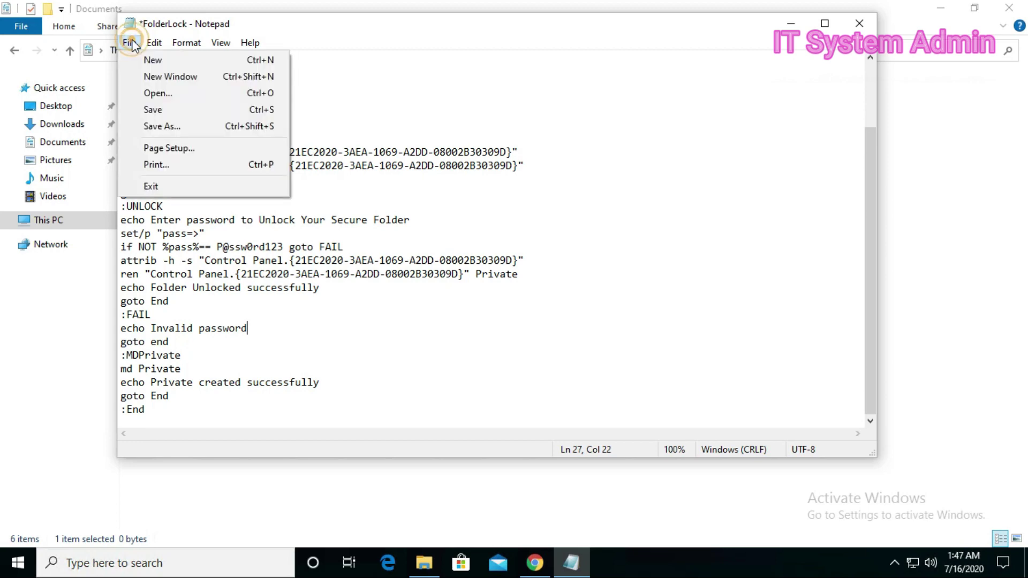
click(182, 132)
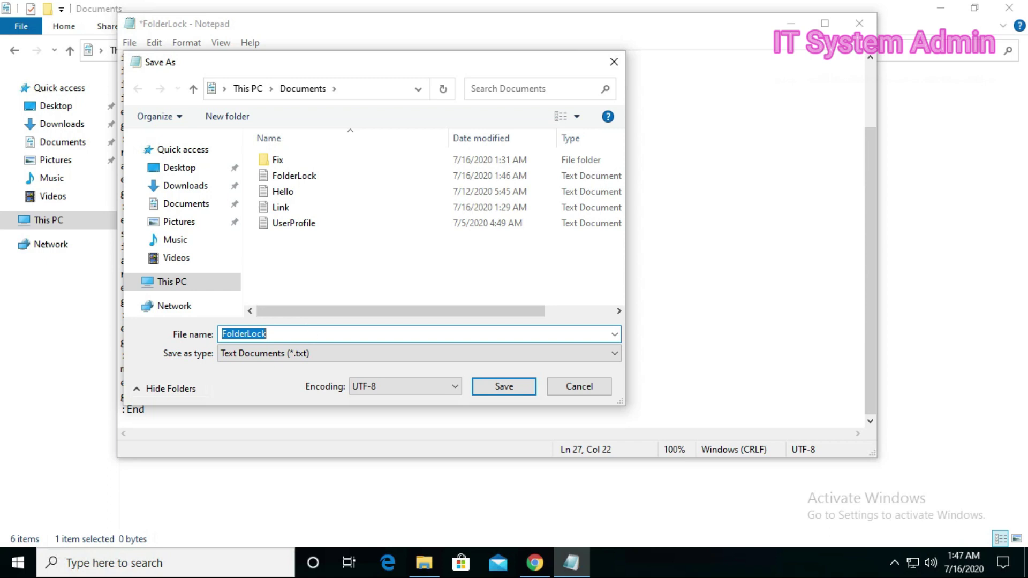
click(299, 336)
text(.bat)
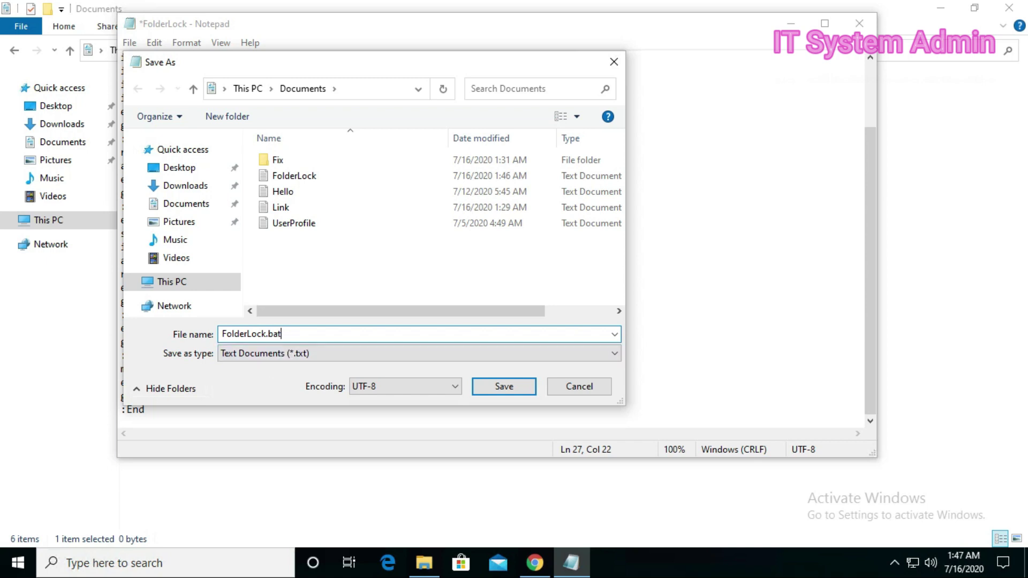
click(326, 352)
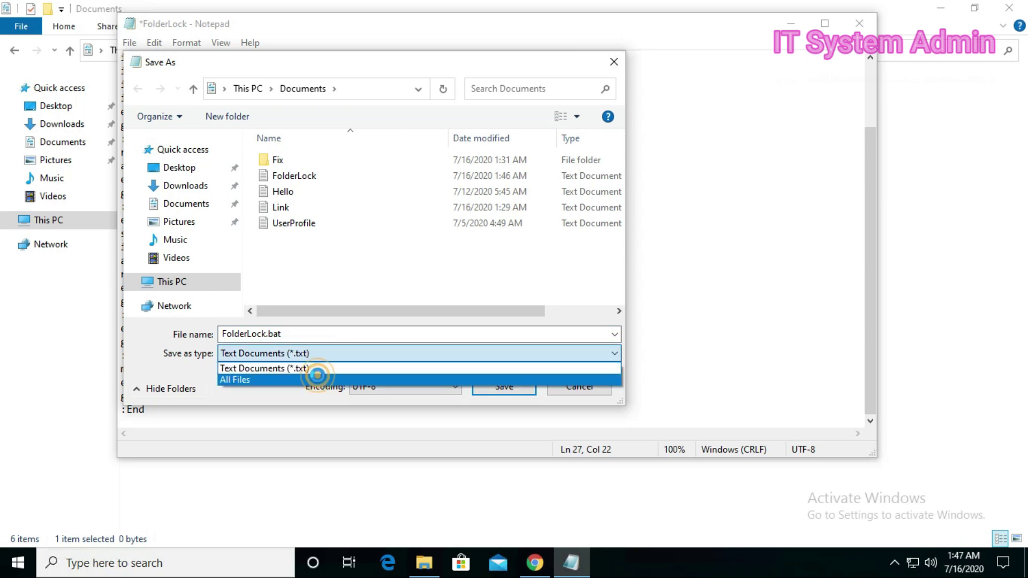
click(319, 380)
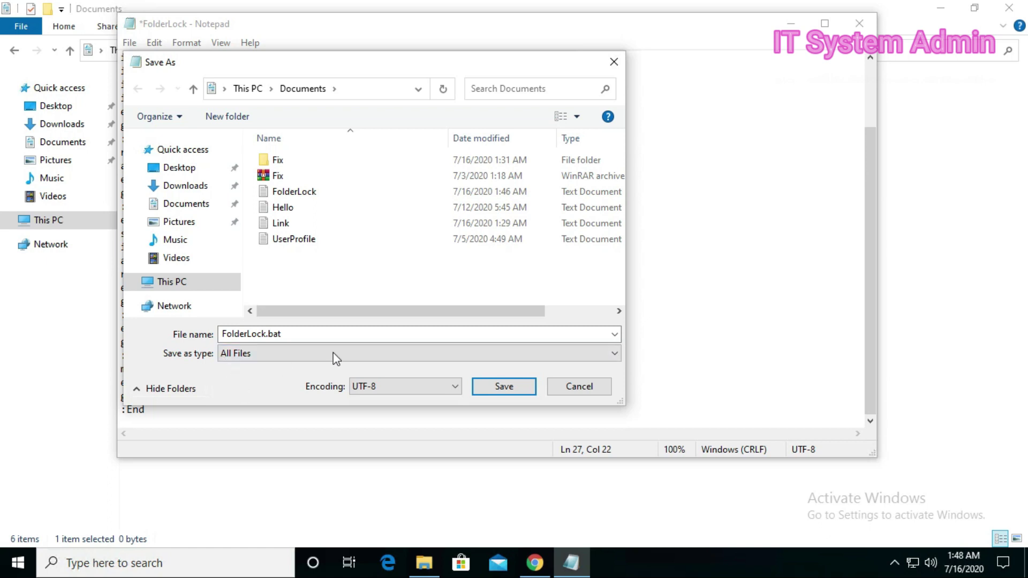
click(505, 387)
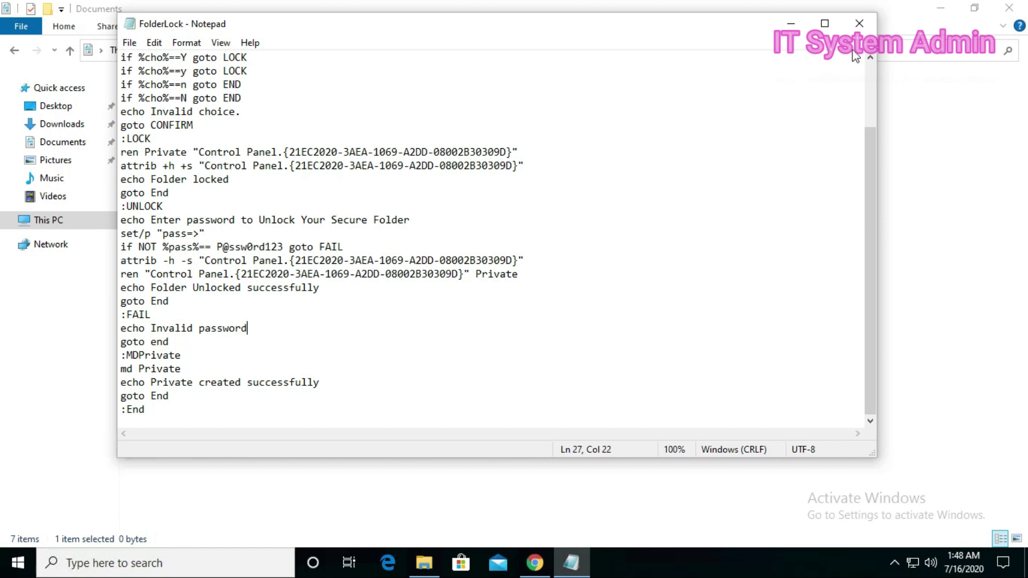
Close Notepad and delete the empty 0 KB FolderLock text document from Documents.
click(859, 23)
click(288, 335)
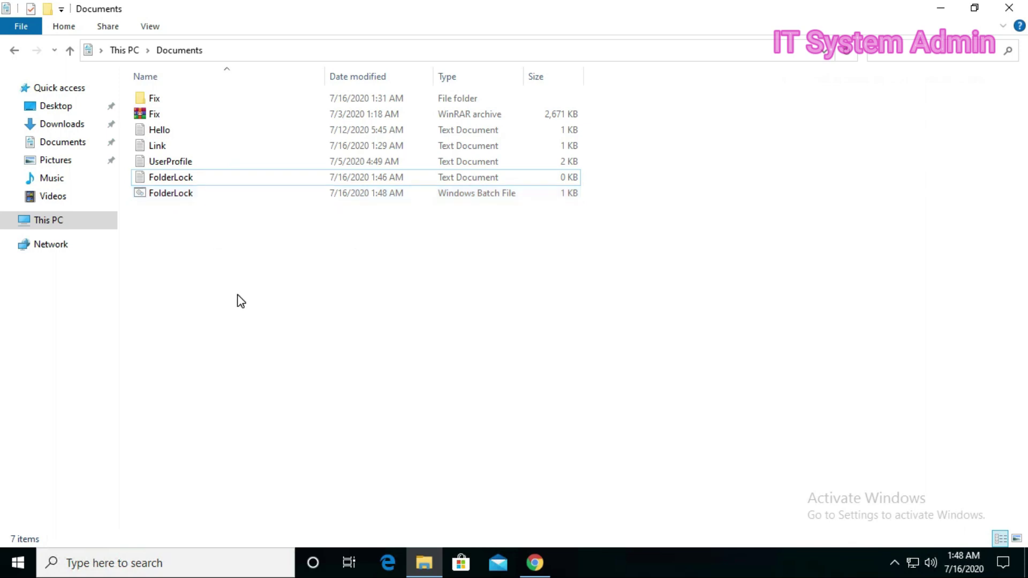
click(189, 176)
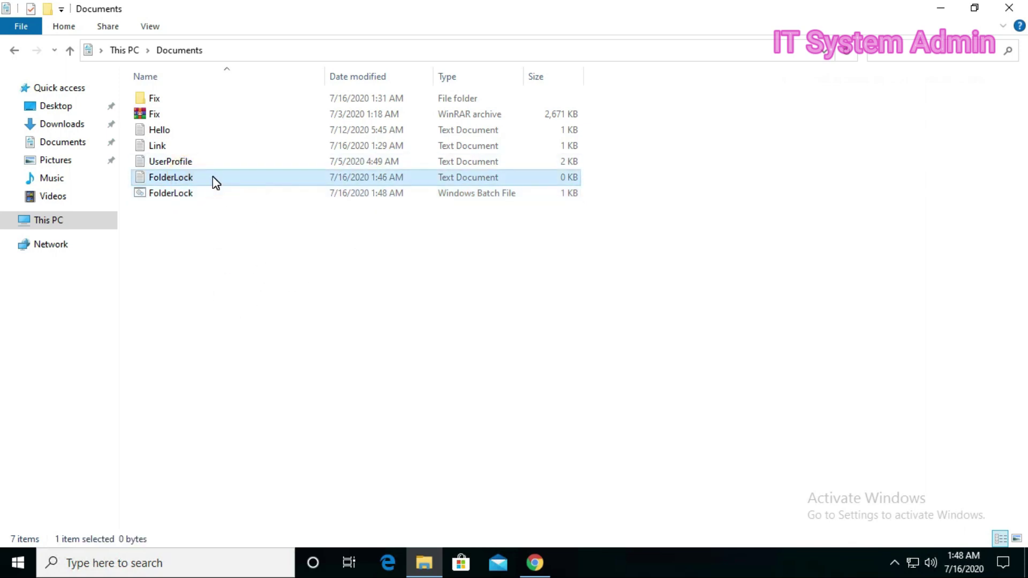
right_click(213, 178)
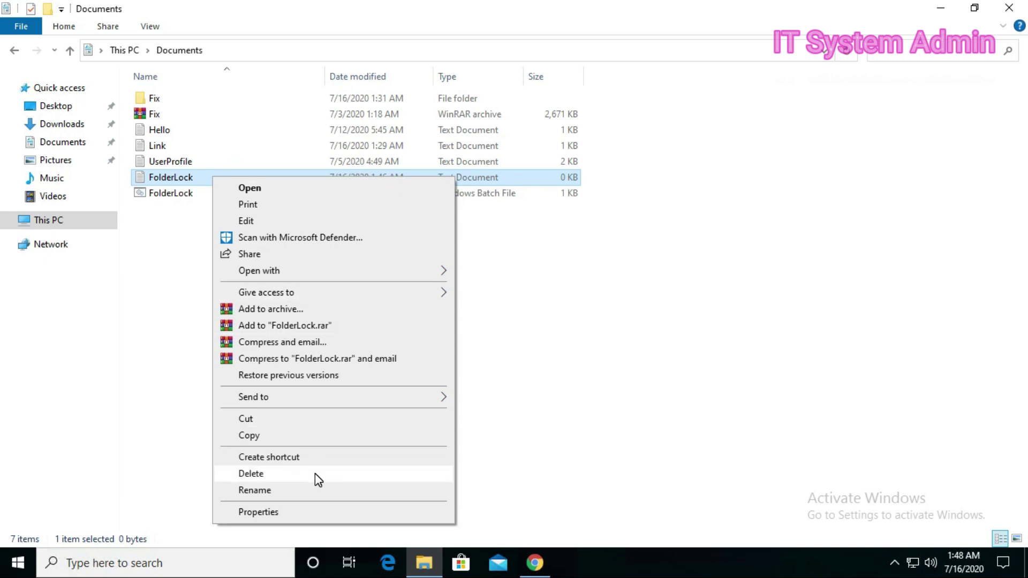
click(315, 474)
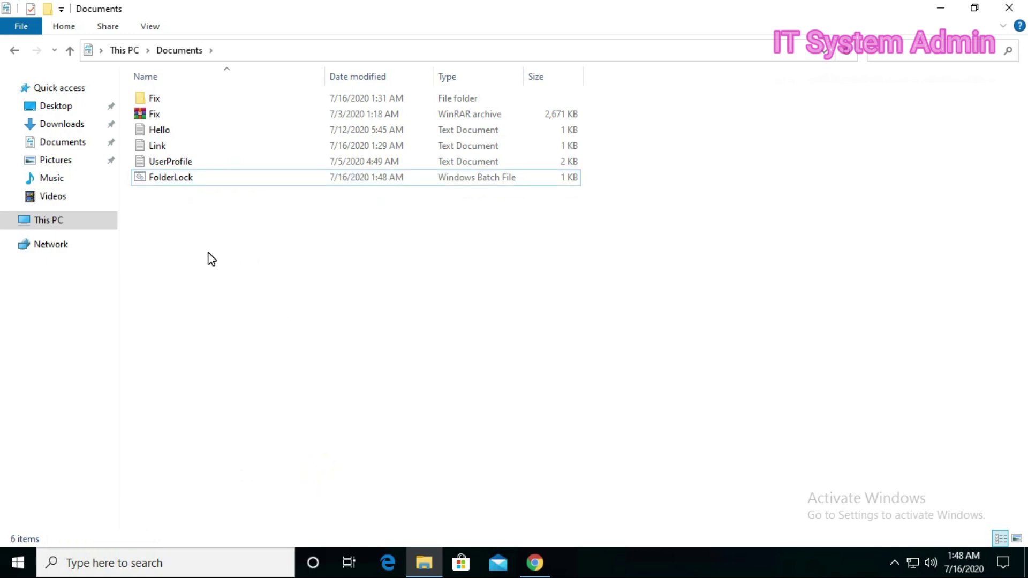
Run FolderLock.bat, confirm the new Private folder is empty, and return to Documents.
double_click(167, 178)
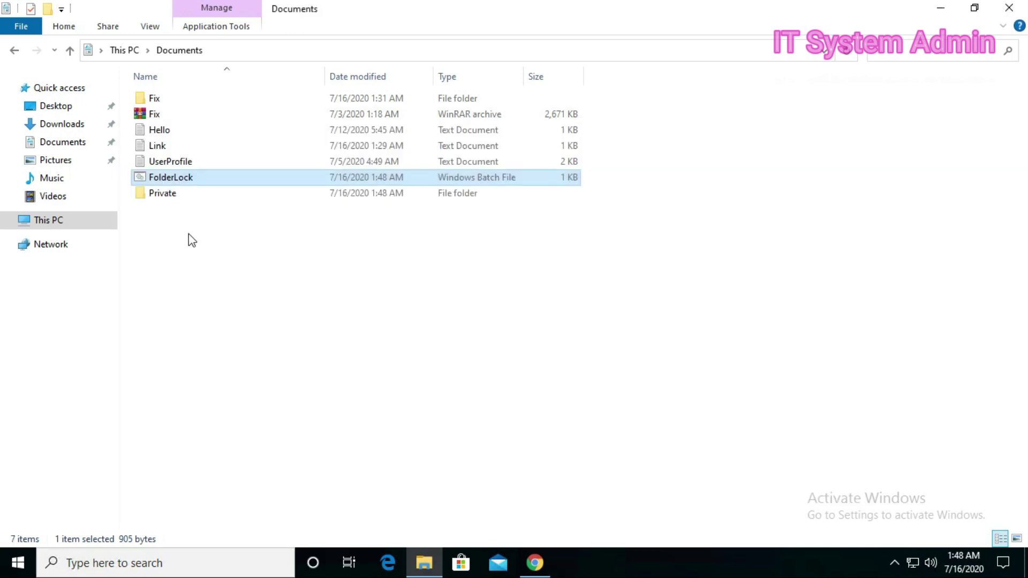
click(161, 197)
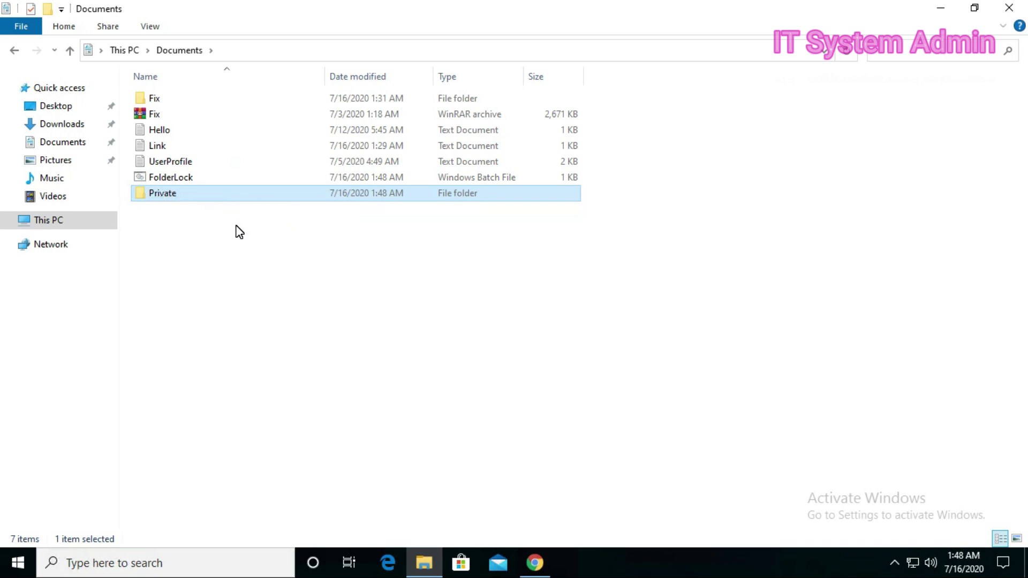
double_click(207, 194)
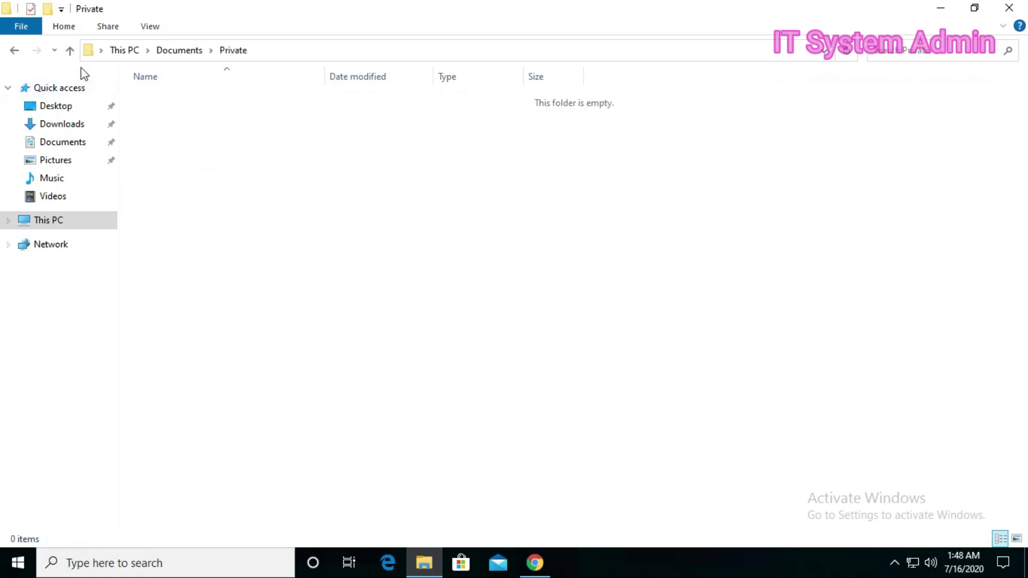
click(71, 51)
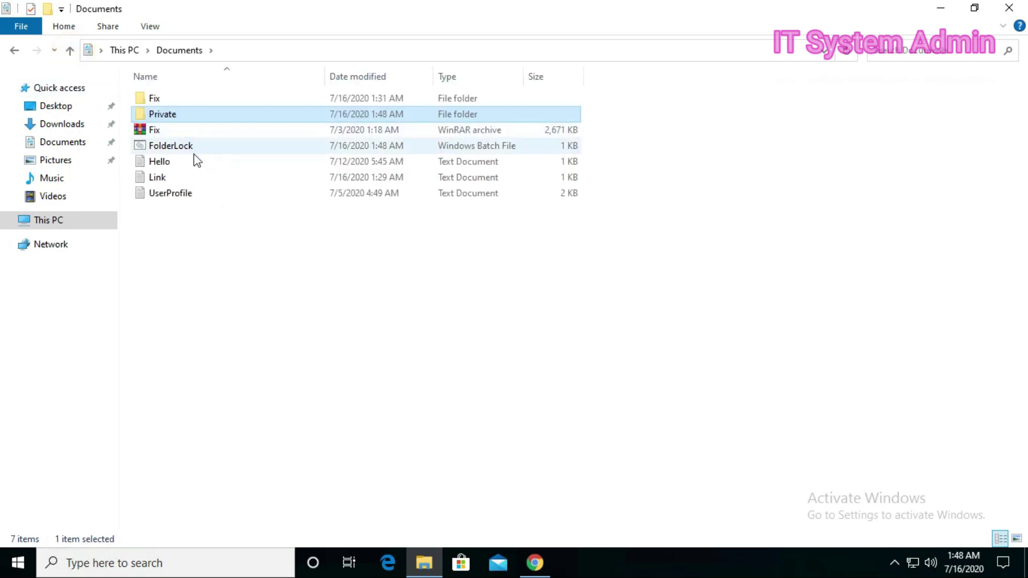
Cut the Fix folder, Fix archive, Hello, Link and UserProfile from Documents.
click(209, 210)
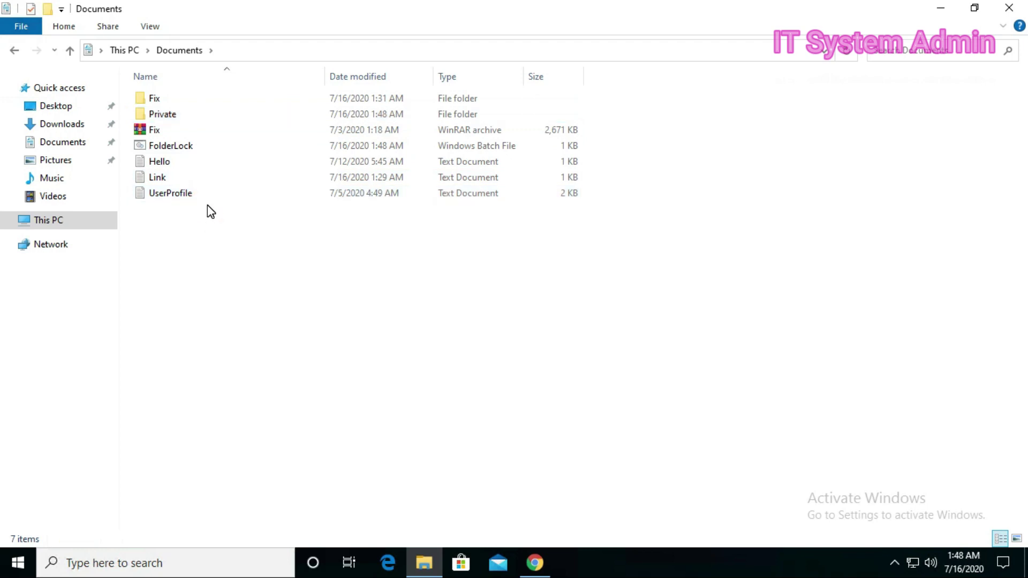
drag(206, 205, 137, 164)
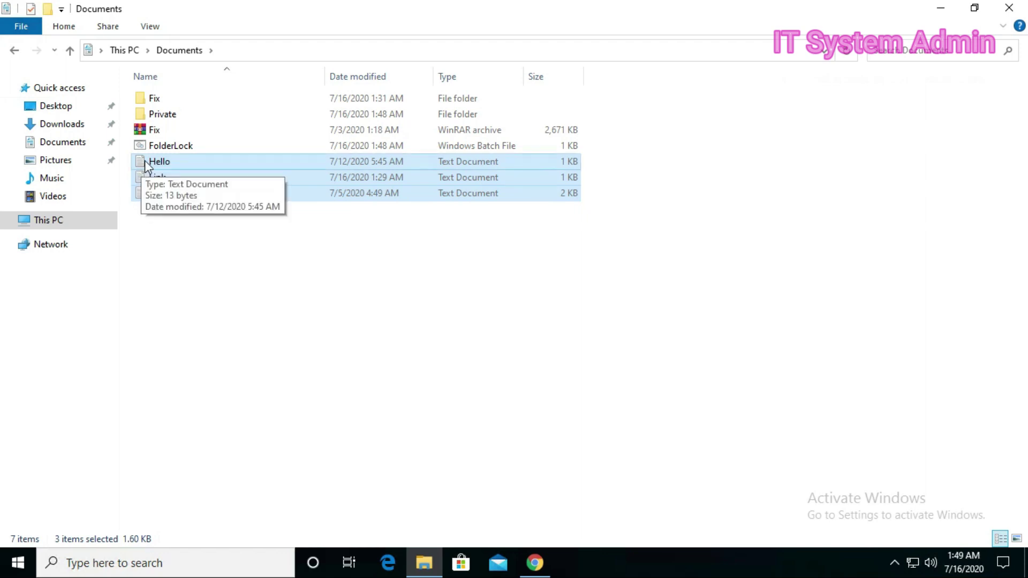
ctrl+click(152, 131)
ctrl+click(175, 97)
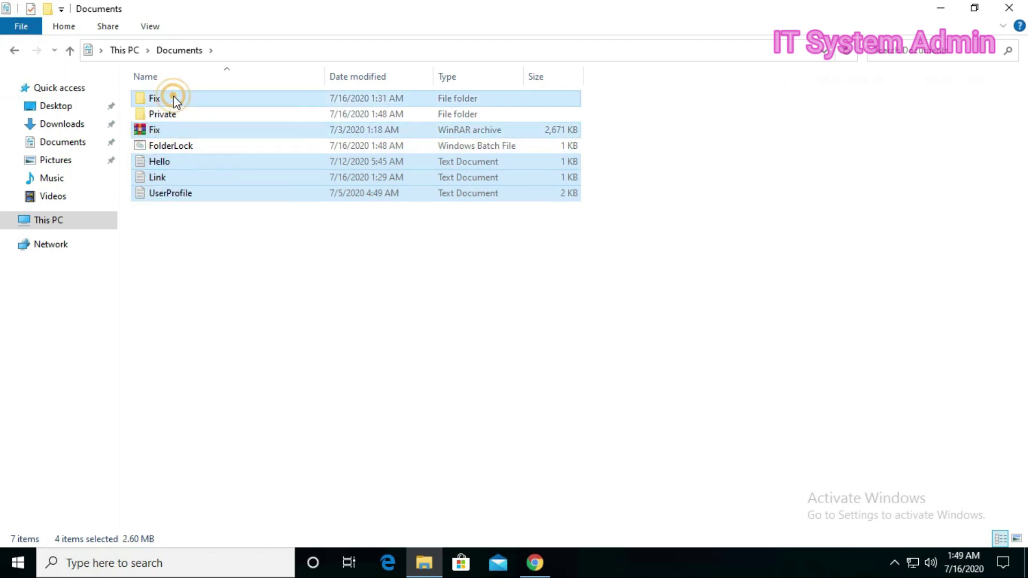
right_click(179, 95)
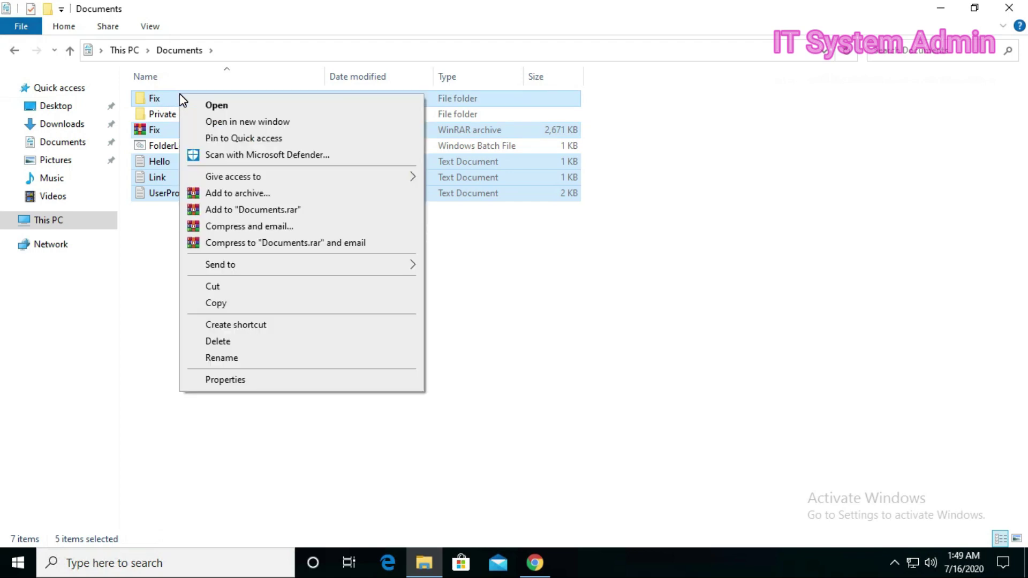
click(239, 288)
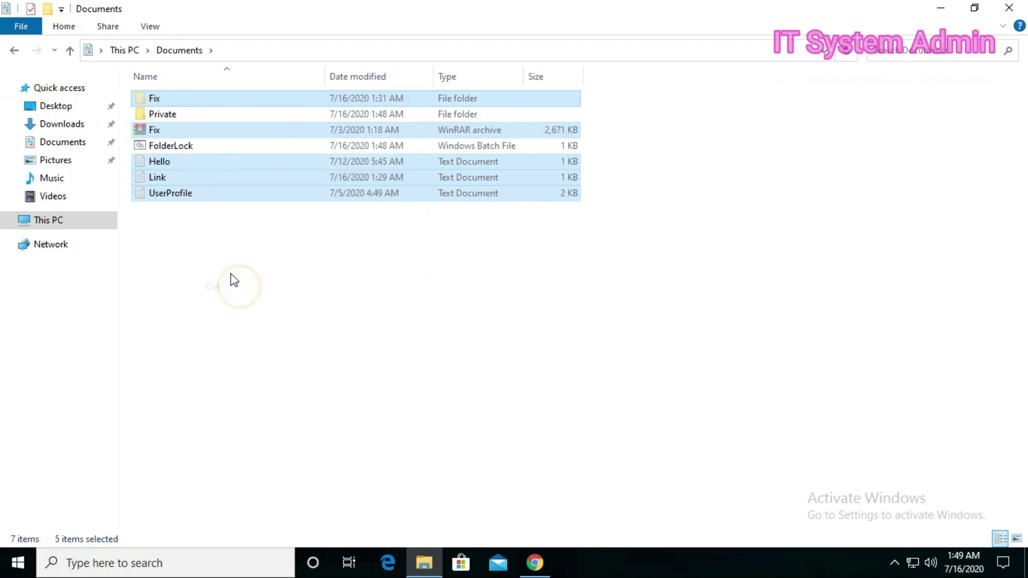
Paste the five cut items into the Private folder.
click(167, 116)
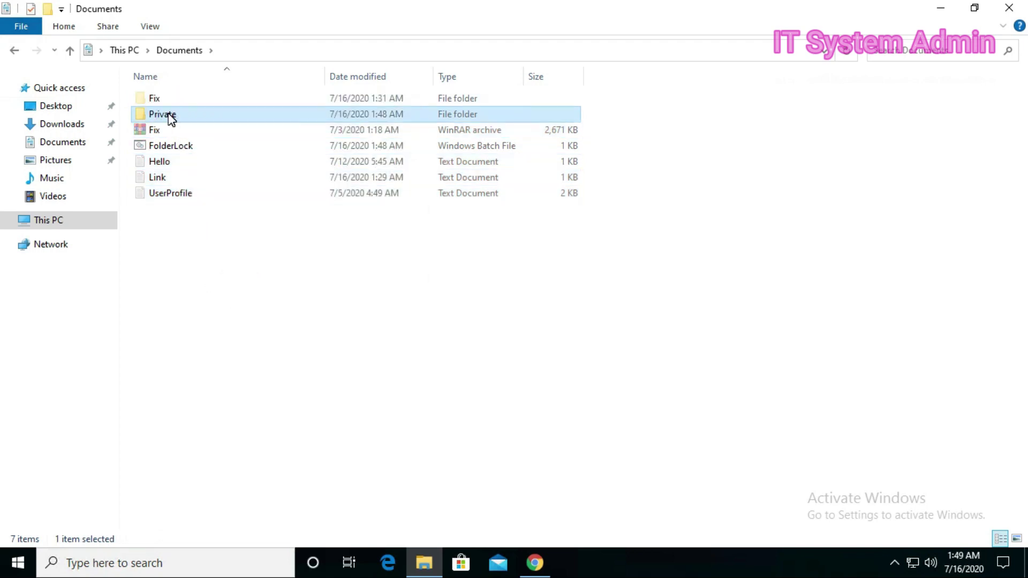
right_click(167, 116)
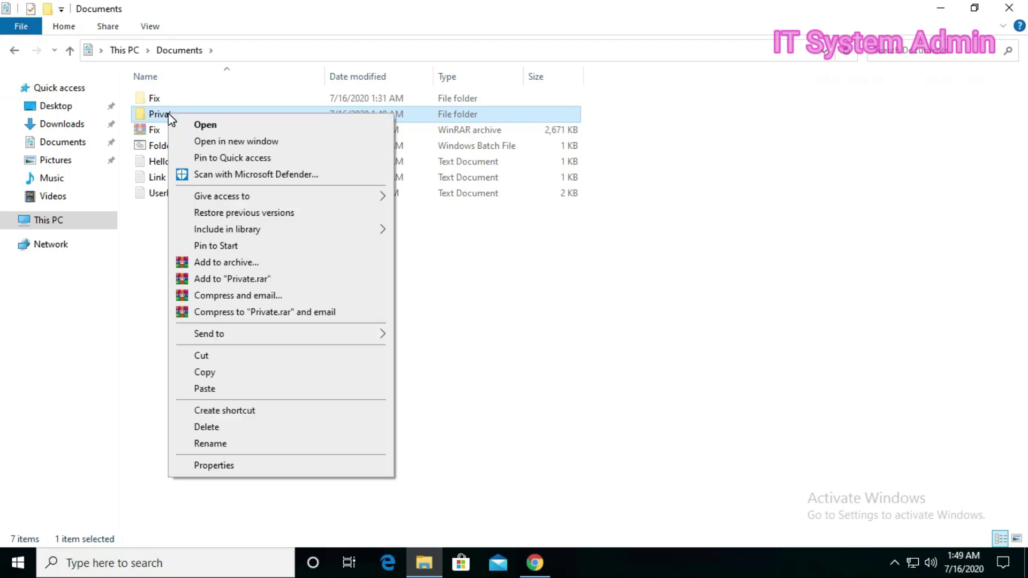
click(220, 388)
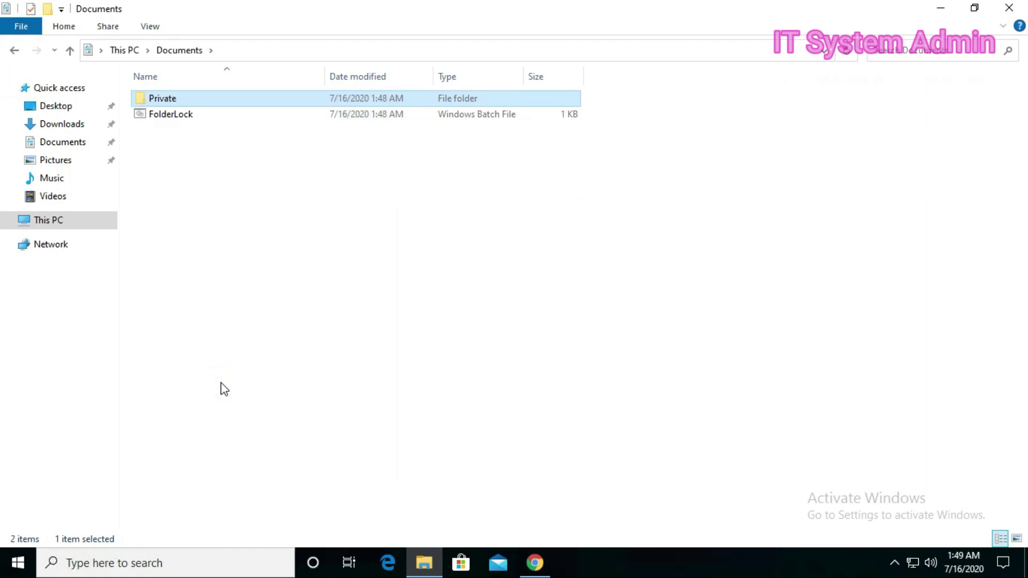
click(220, 198)
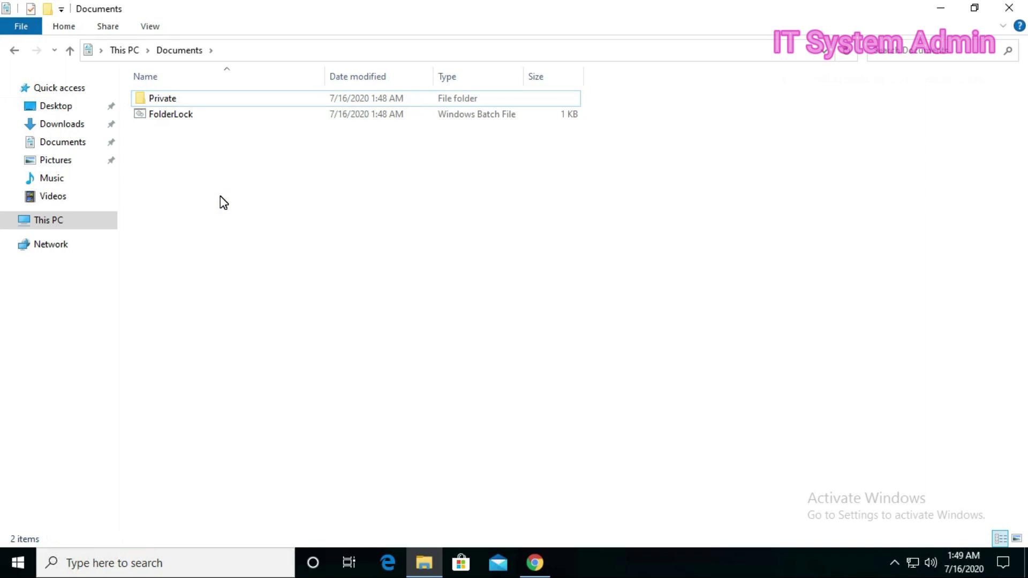
click(180, 117)
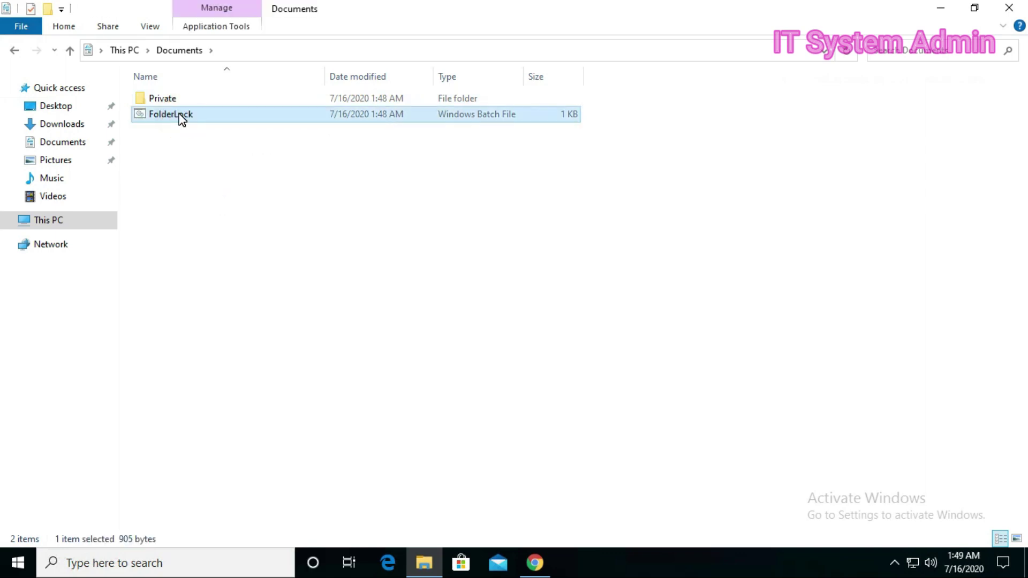
Run FolderLock.bat to get its Y/N lock prompt, and set the console font size to 24.
double_click(179, 115)
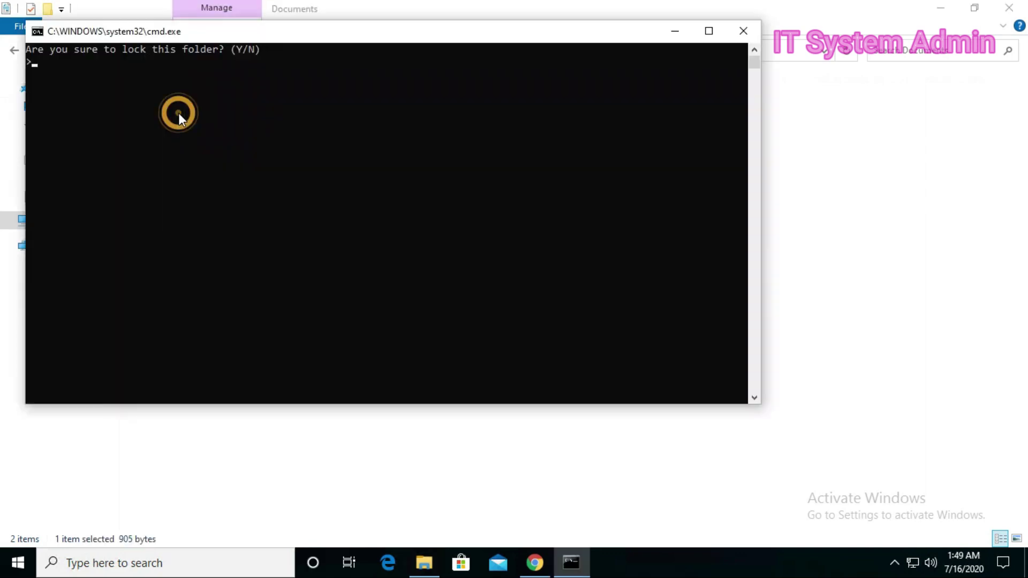
right_click(245, 29)
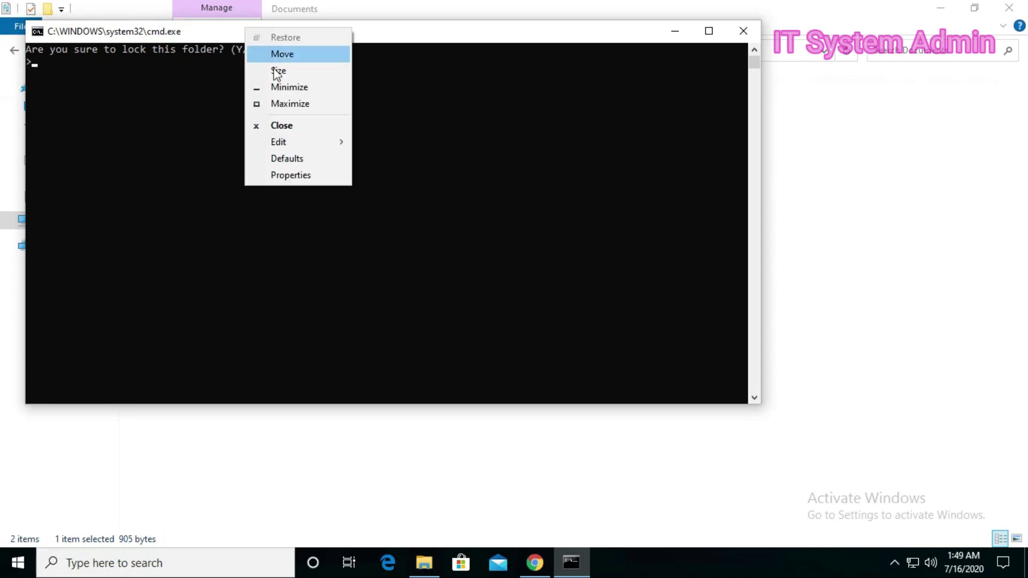
click(302, 175)
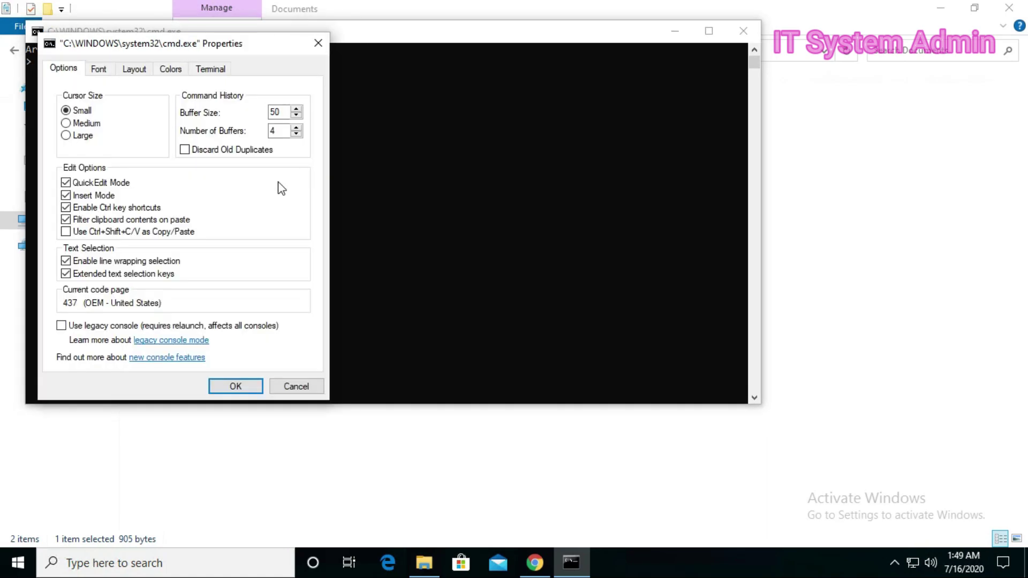
click(108, 69)
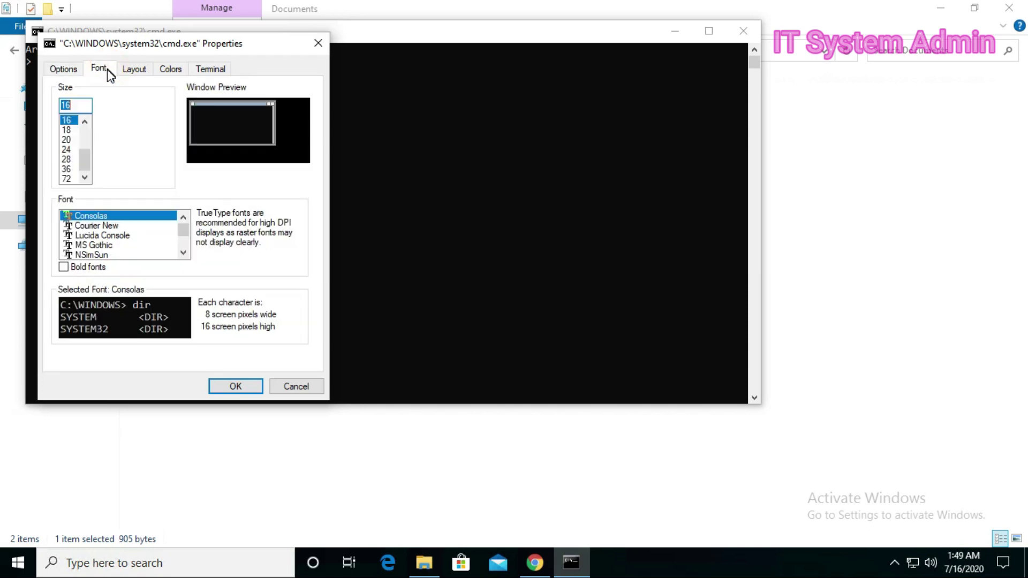
click(68, 149)
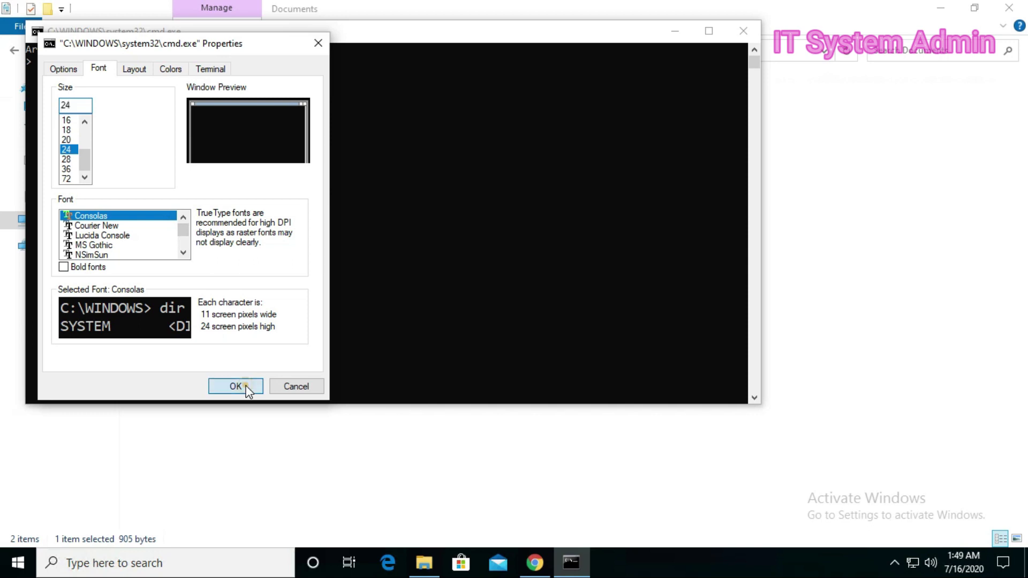
click(236, 386)
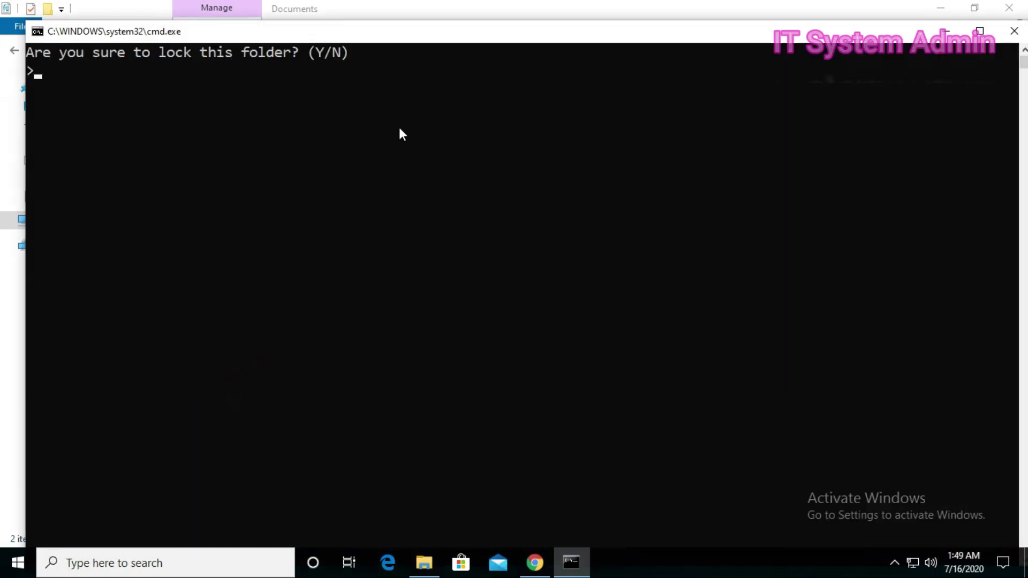
Restore the console window and answer Y to lock the Private folder.
drag(380, 39, 428, 124)
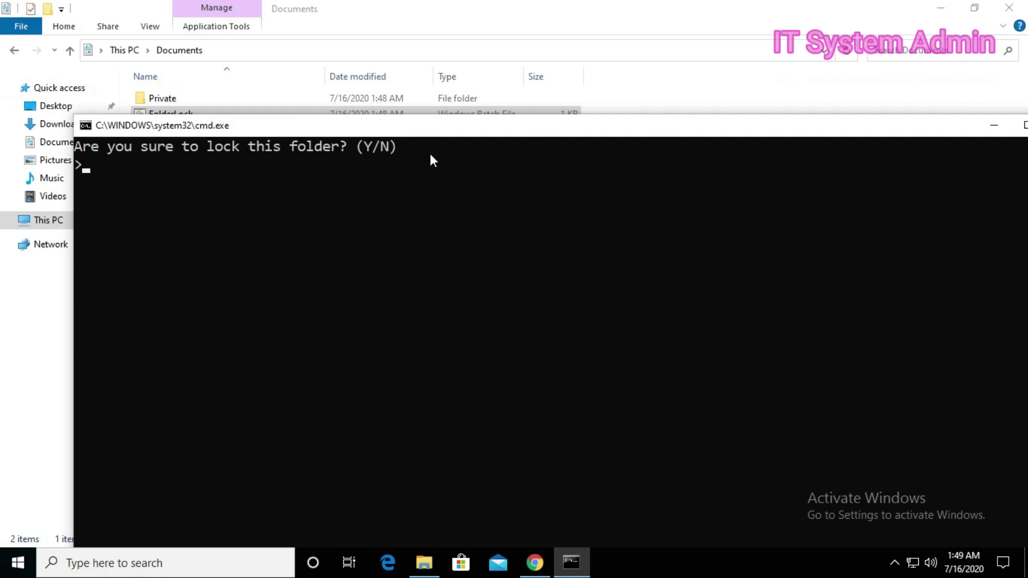
text(Y)
key(Return)
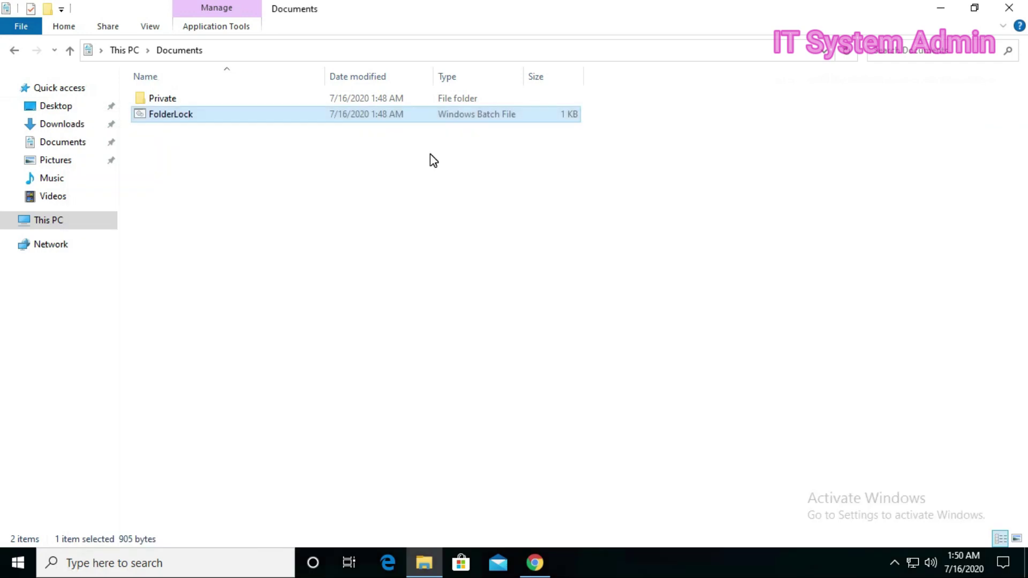
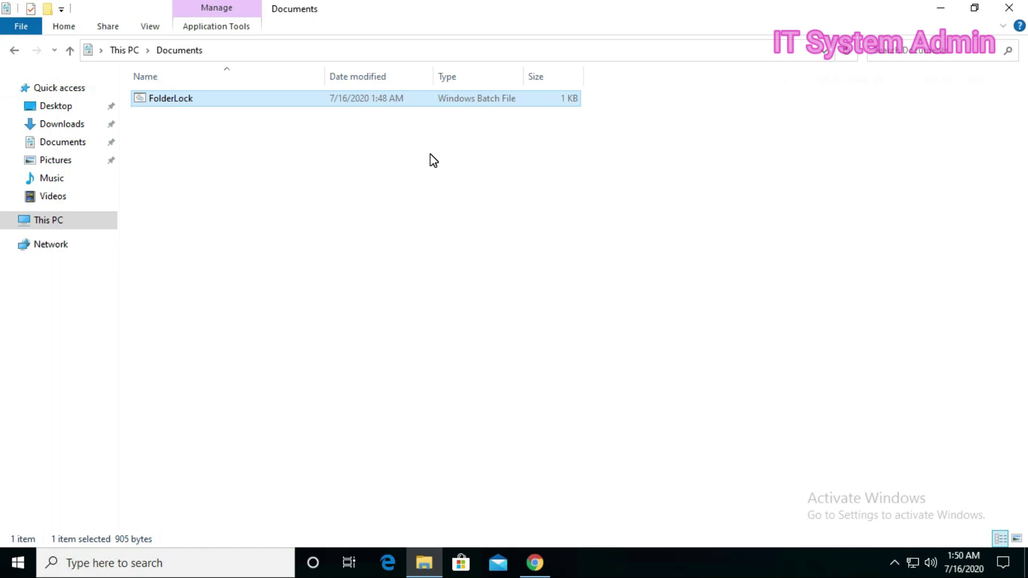
Run FolderLock.bat from Documents to bring up its unlock password prompt.
click(434, 160)
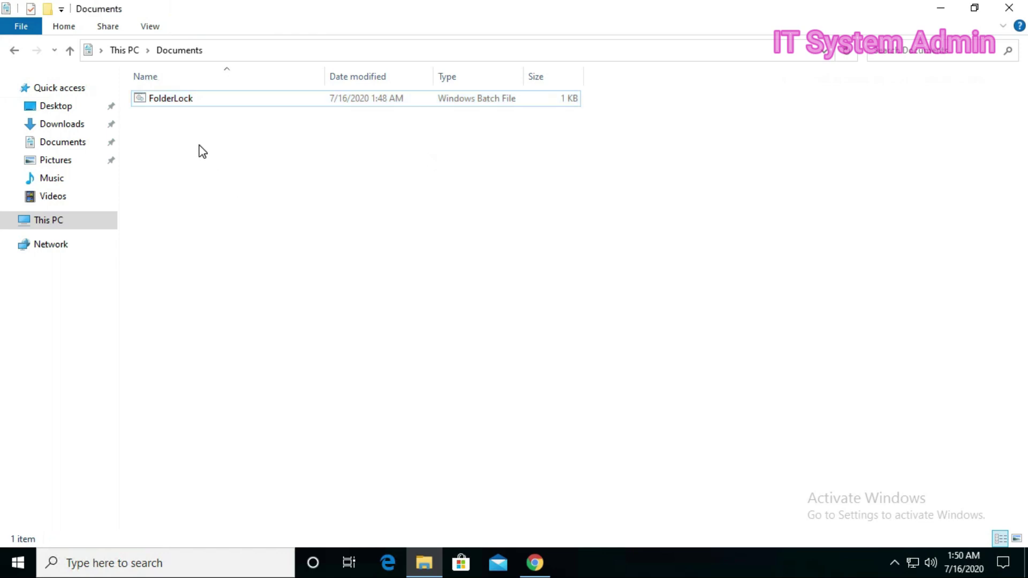
double_click(171, 98)
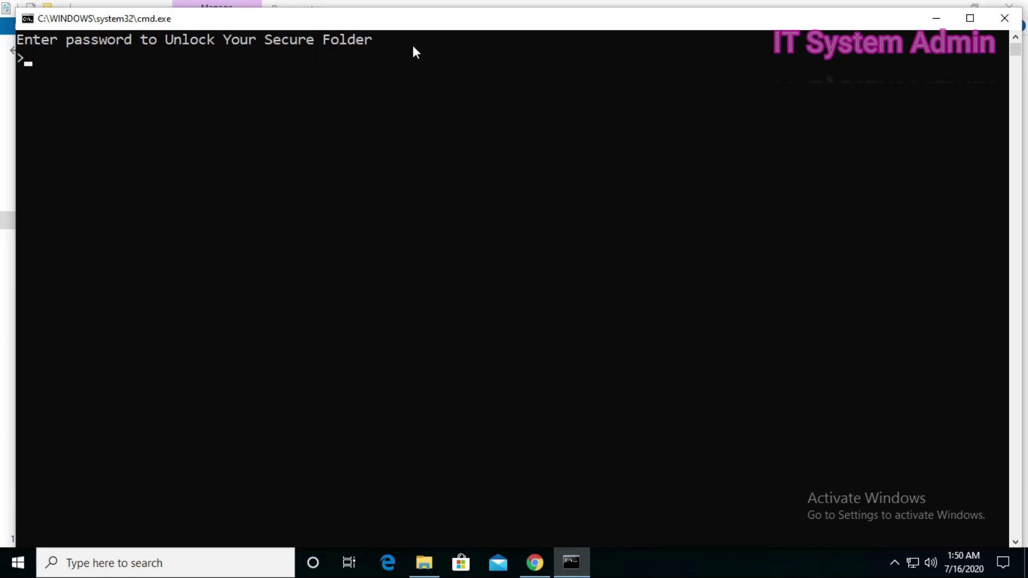
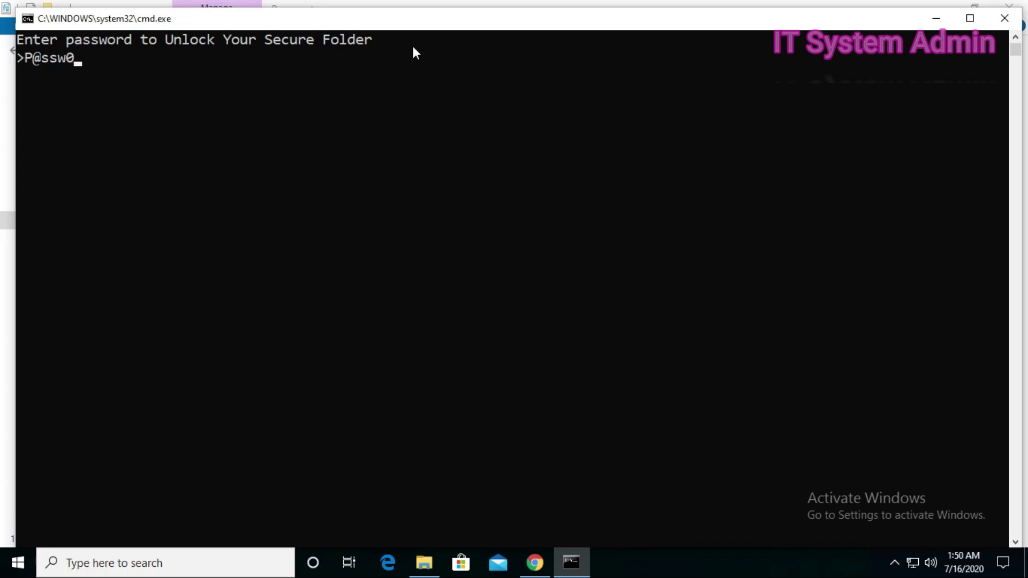
Enter the unlock password, fixing a mistyped character, so the Private folder reappears.
key(Return)
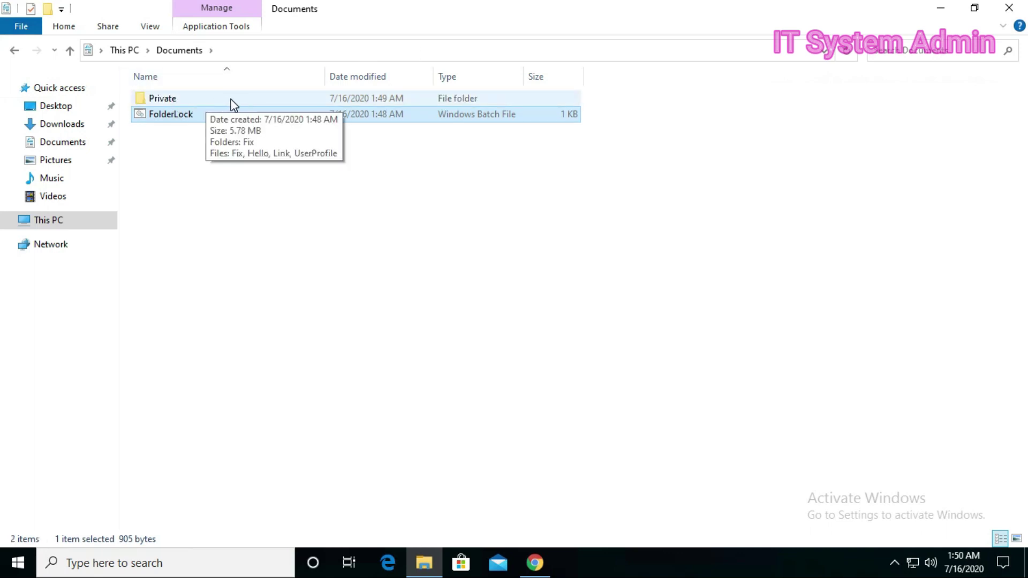
Open Private and its Fix subfolder to check the contents, then return to Documents.
click(204, 157)
click(174, 101)
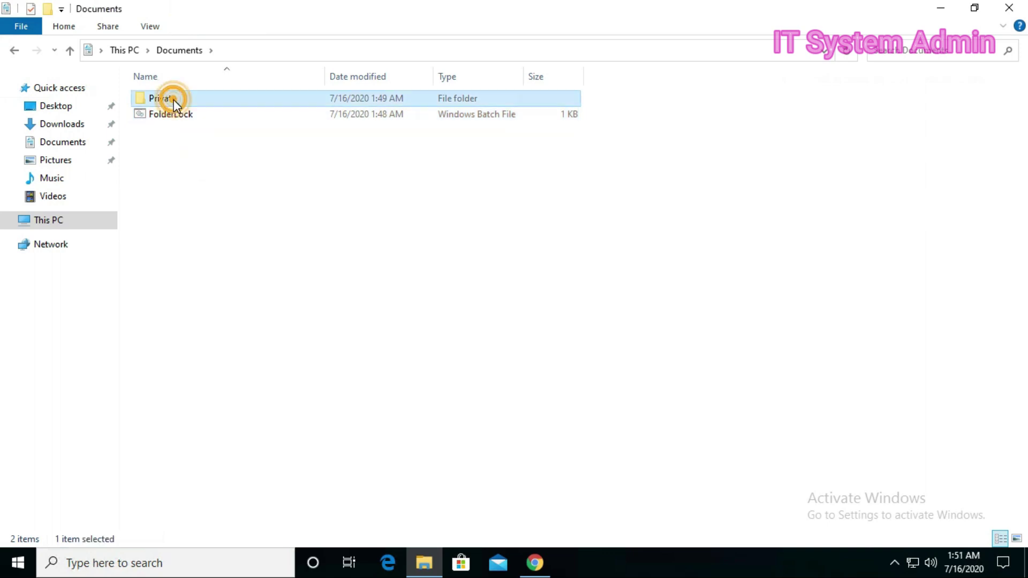
double_click(174, 100)
double_click(180, 99)
click(68, 52)
click(68, 52)
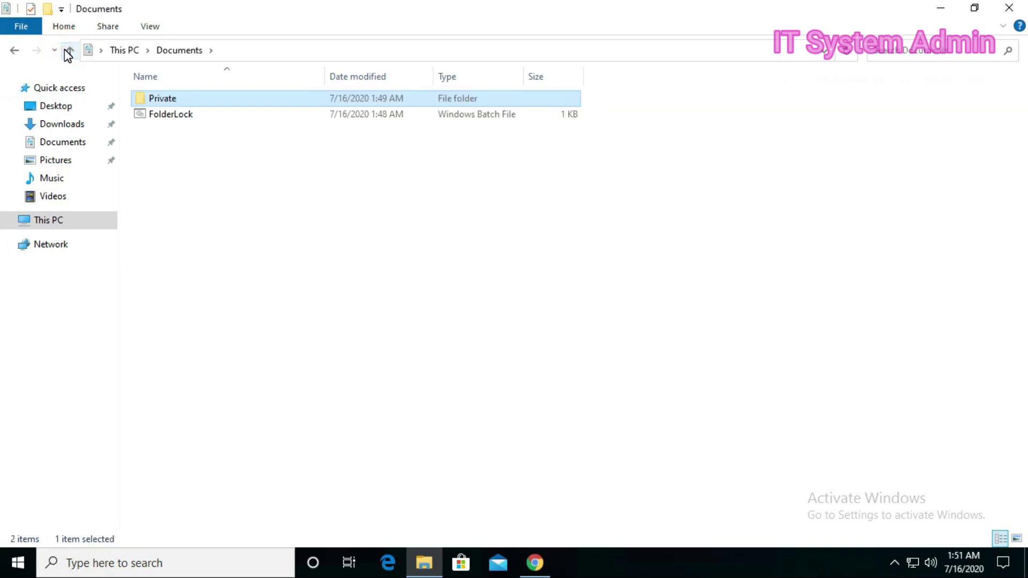
click(178, 159)
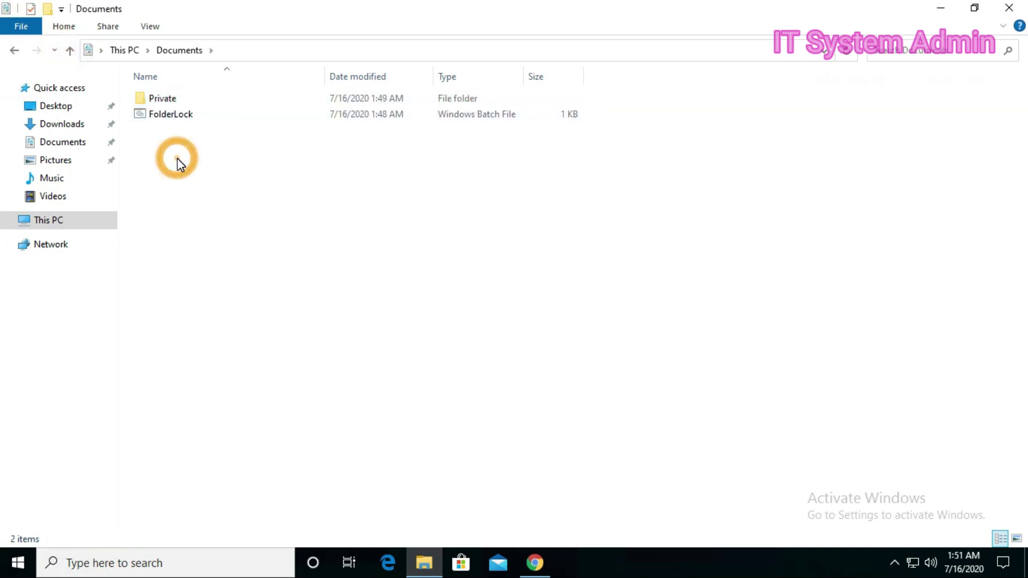
Run FolderLock again and confirm with Y to lock and hide Private.
double_click(180, 117)
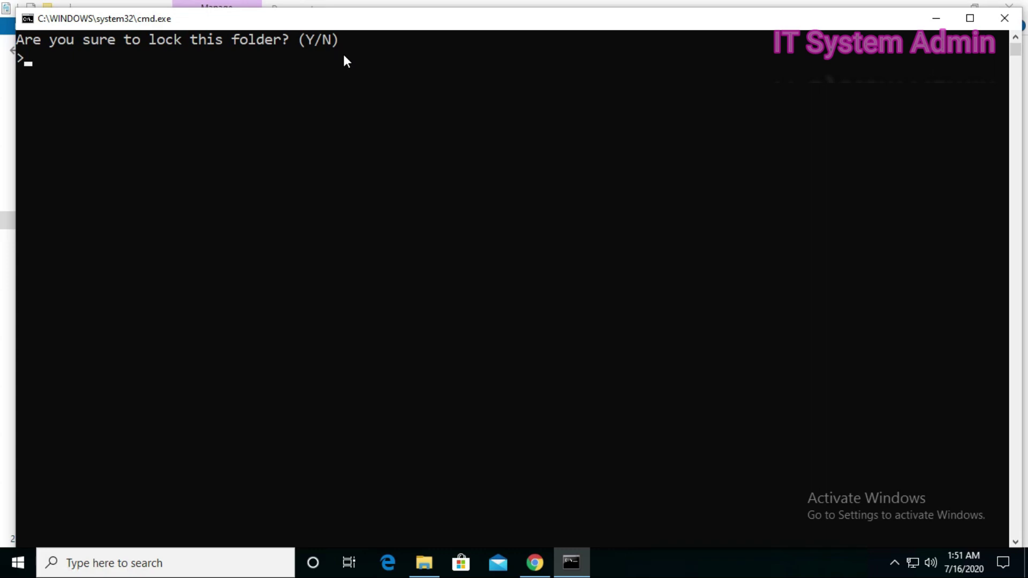
text(Y)
key(Return)
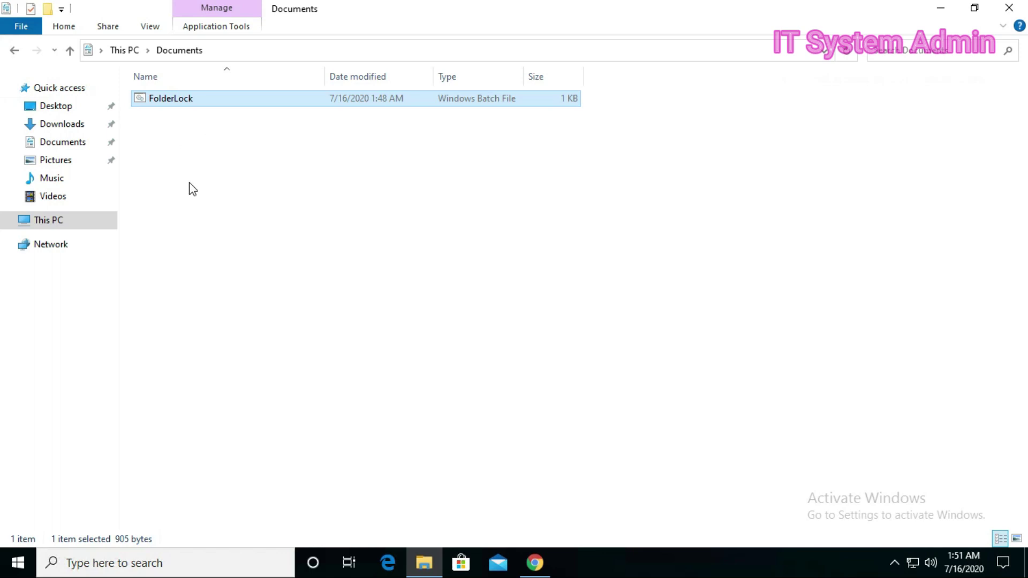
Cut the FolderLock batch file from Documents.
click(237, 187)
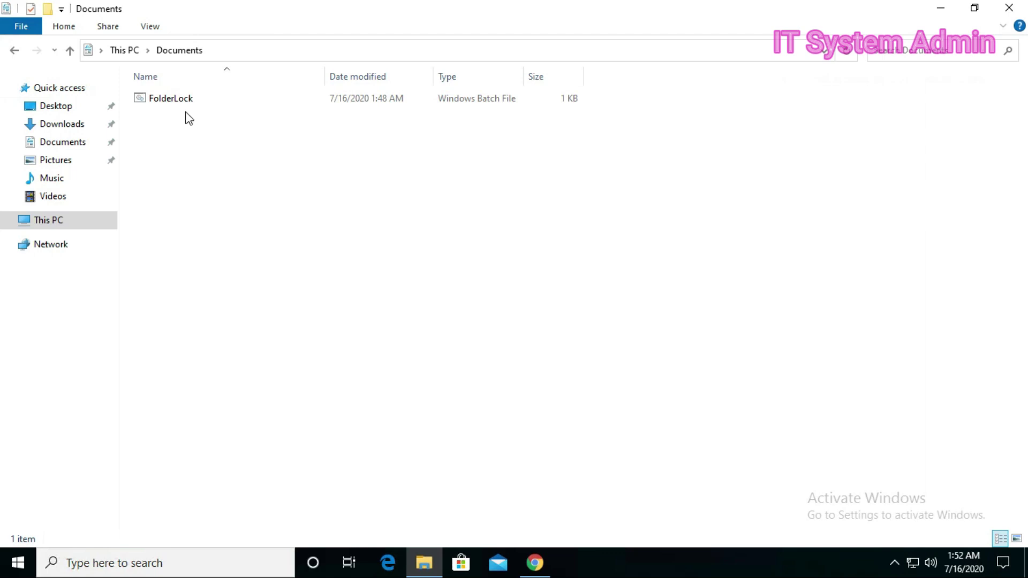
click(174, 99)
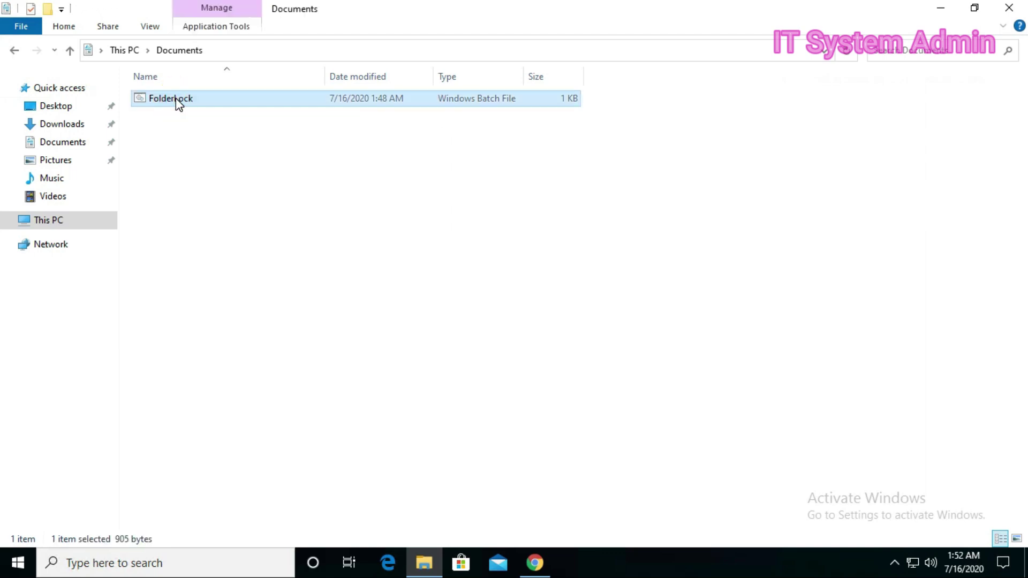
right_click(176, 100)
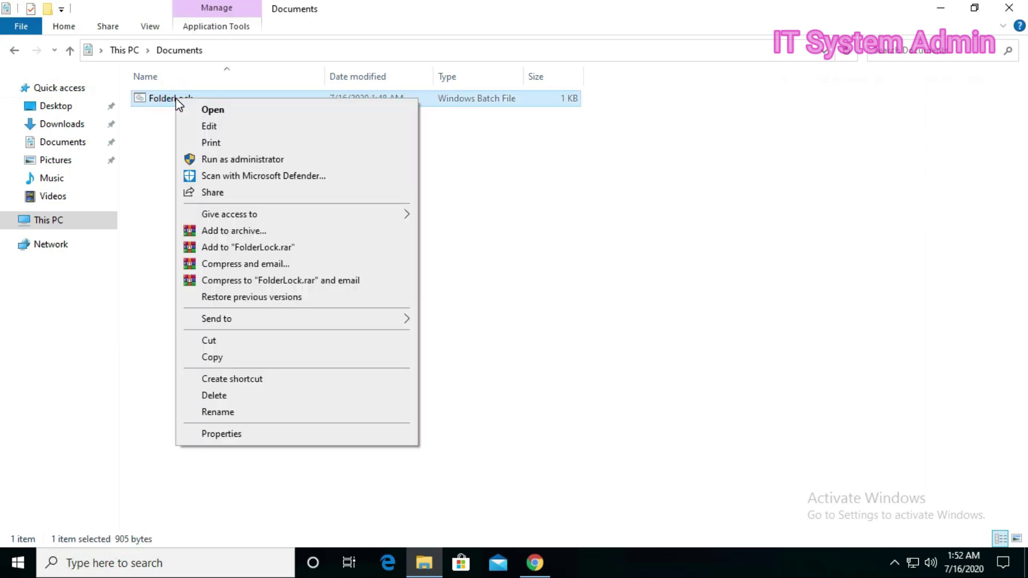
click(236, 342)
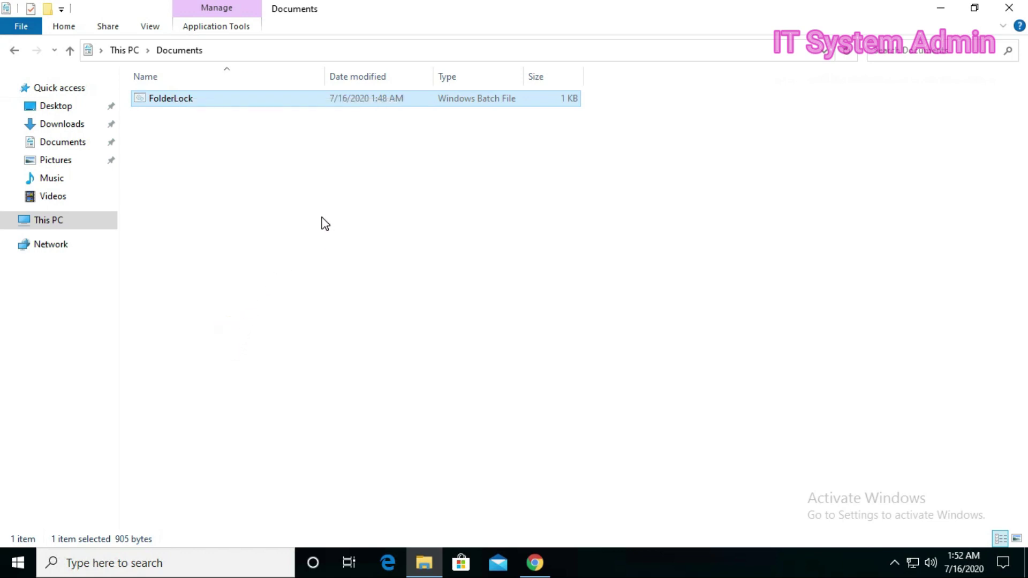
Paste FolderLock onto USB Drive (G:) via This PC, then close Explorer.
click(74, 114)
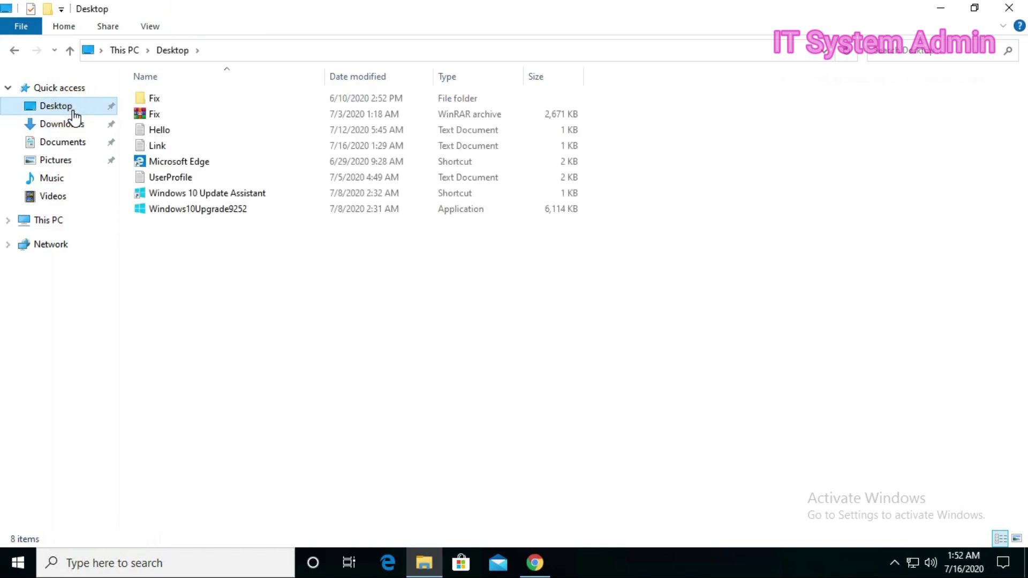
click(53, 220)
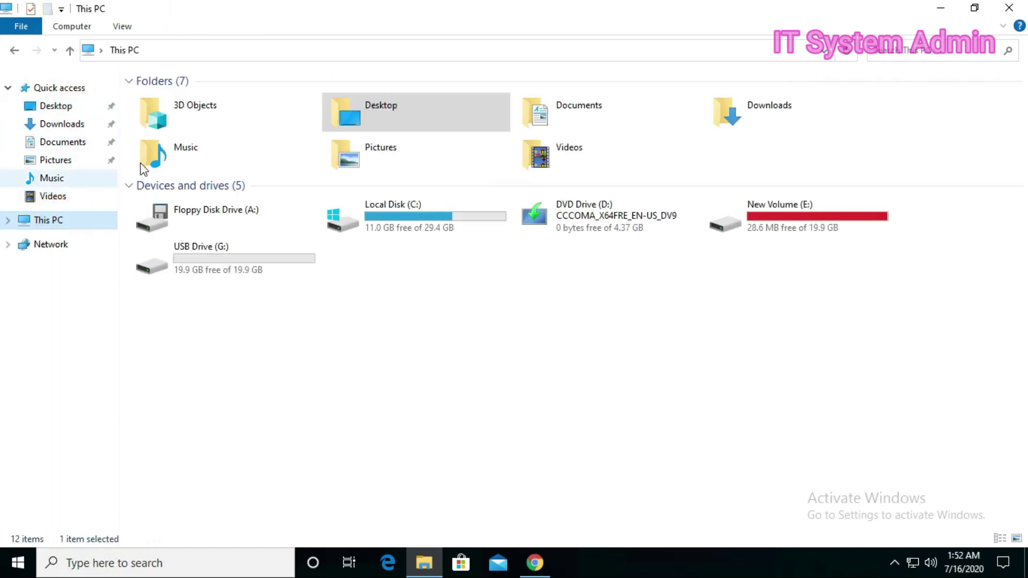
double_click(227, 263)
right_click(231, 217)
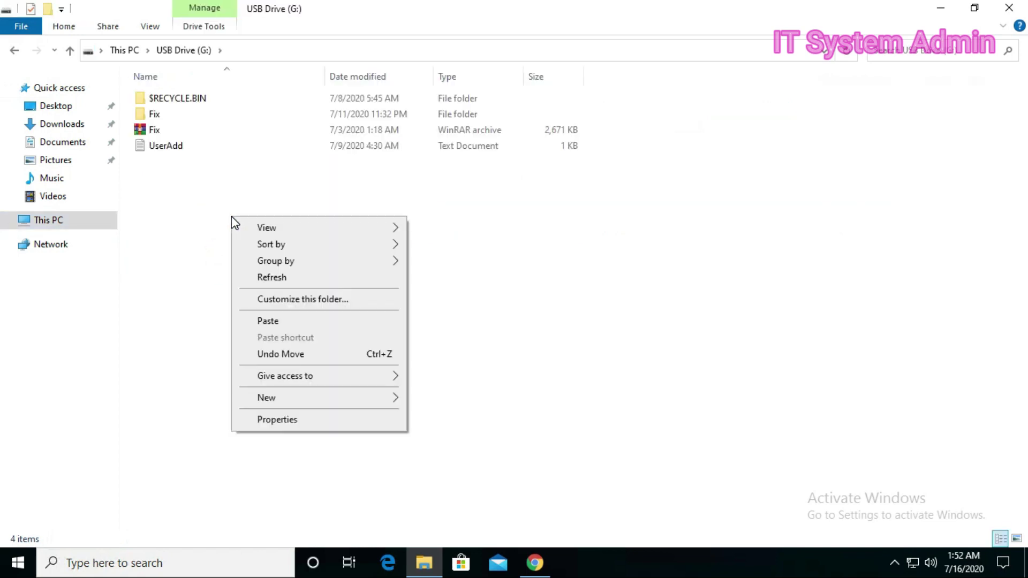
mouse_move(242, 233)
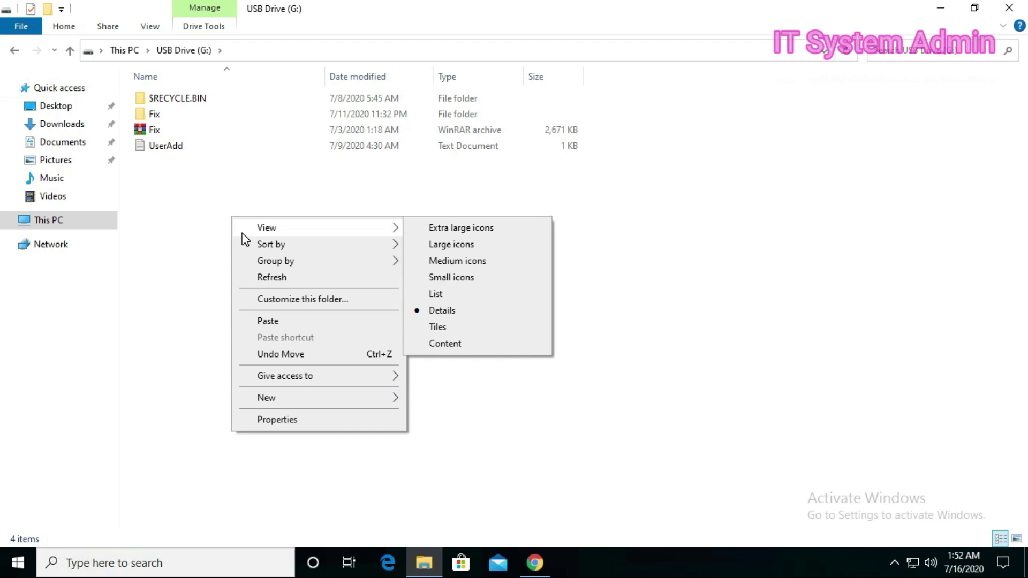
click(272, 321)
click(218, 253)
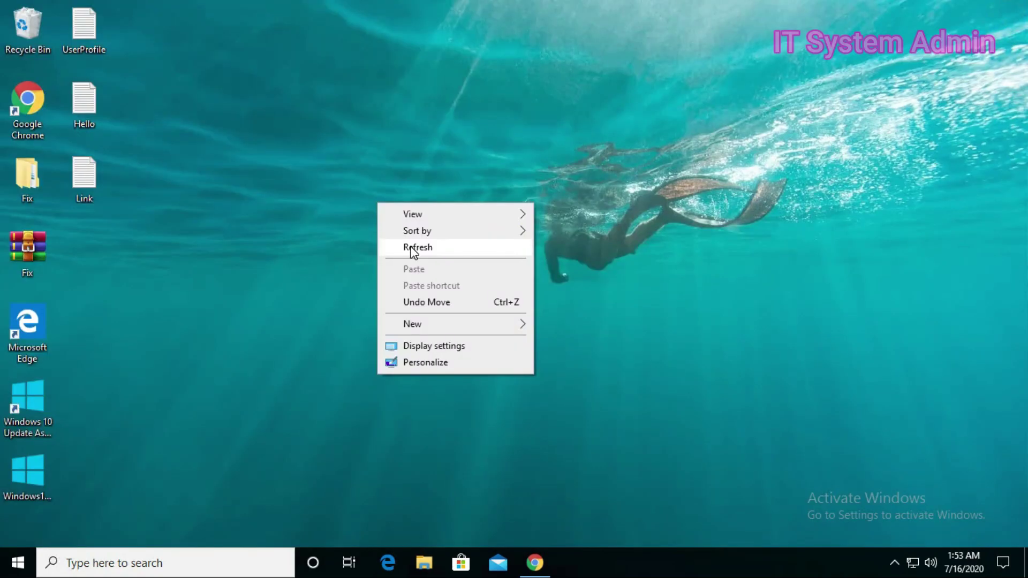
click(412, 248)
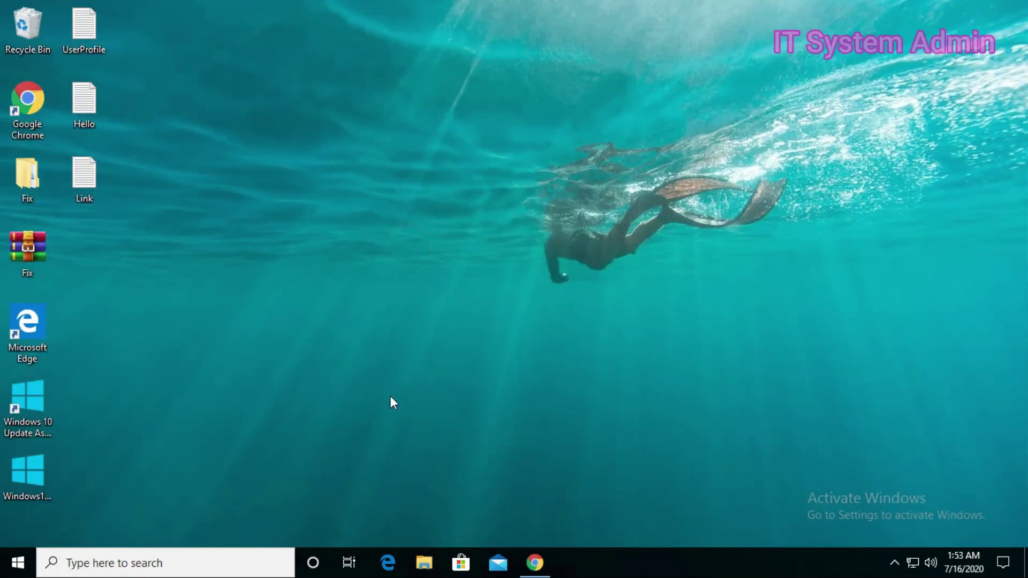
In Documents' Folder Options, turn on Show hidden files, folders and drives and apply.
click(431, 569)
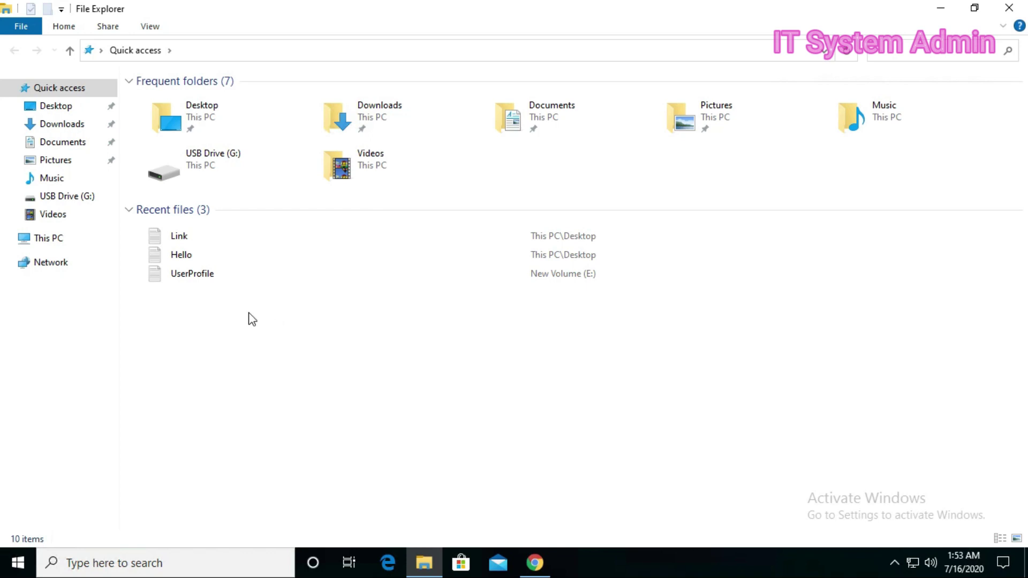
double_click(538, 123)
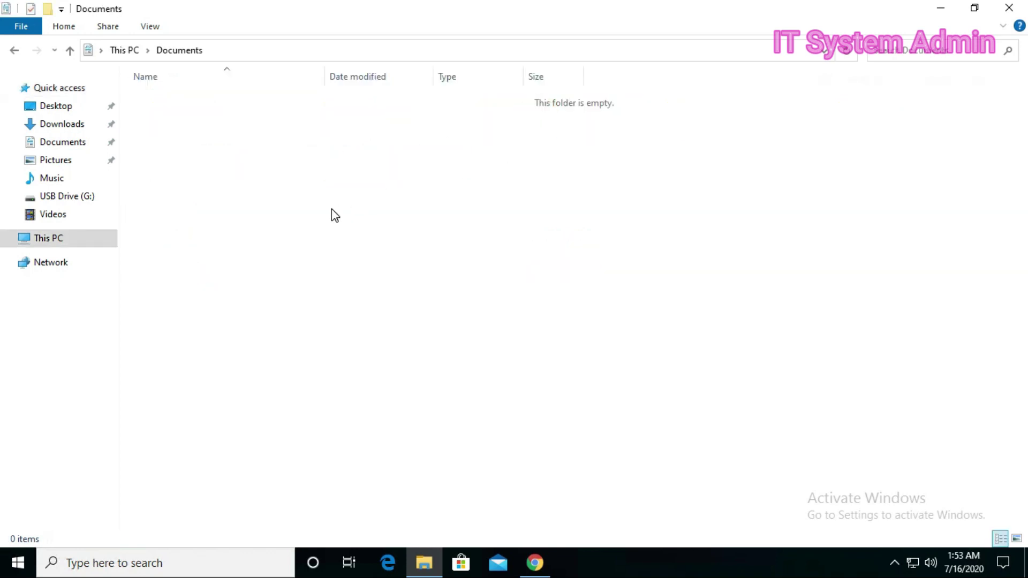
click(150, 27)
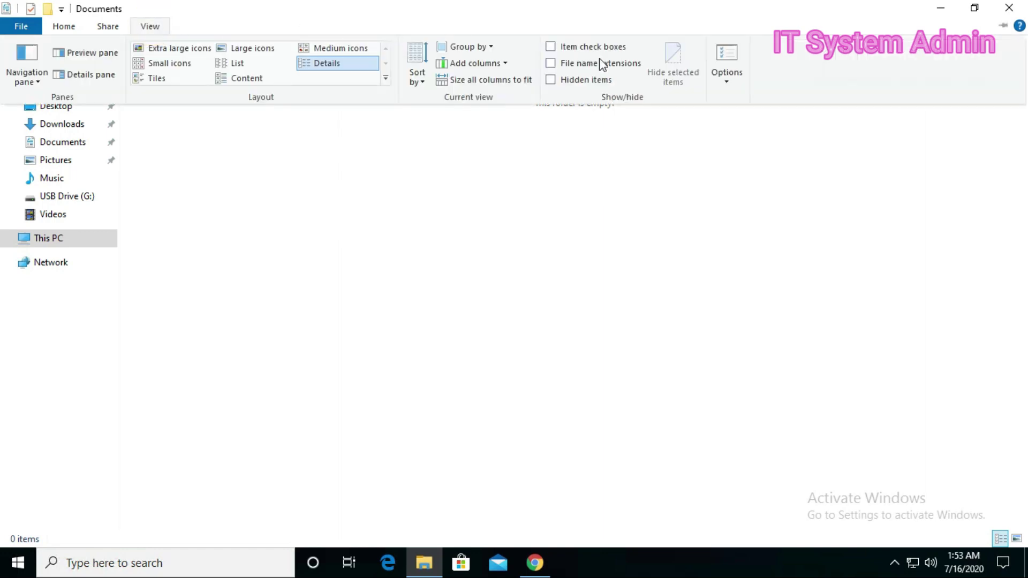
click(724, 85)
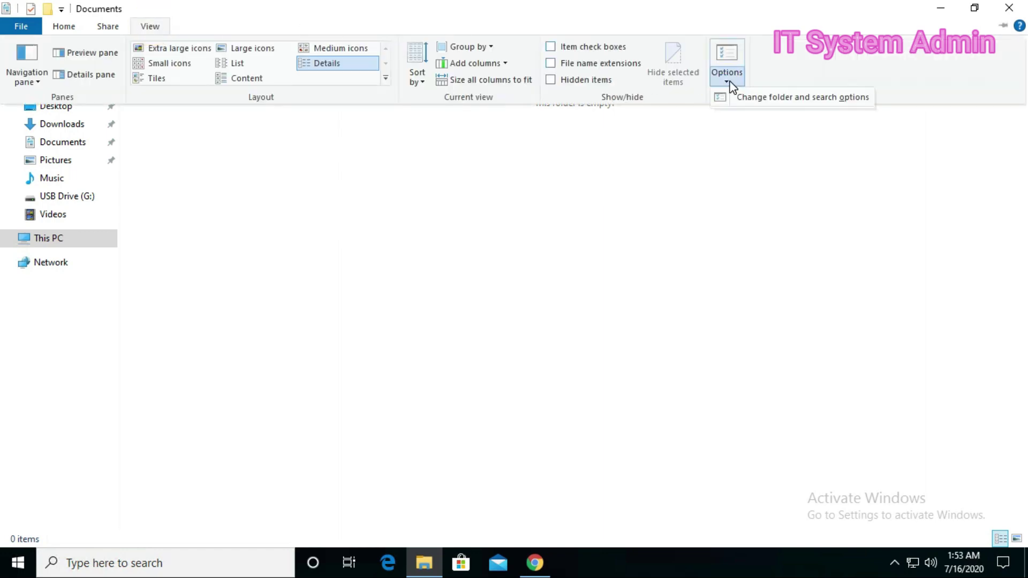
click(730, 78)
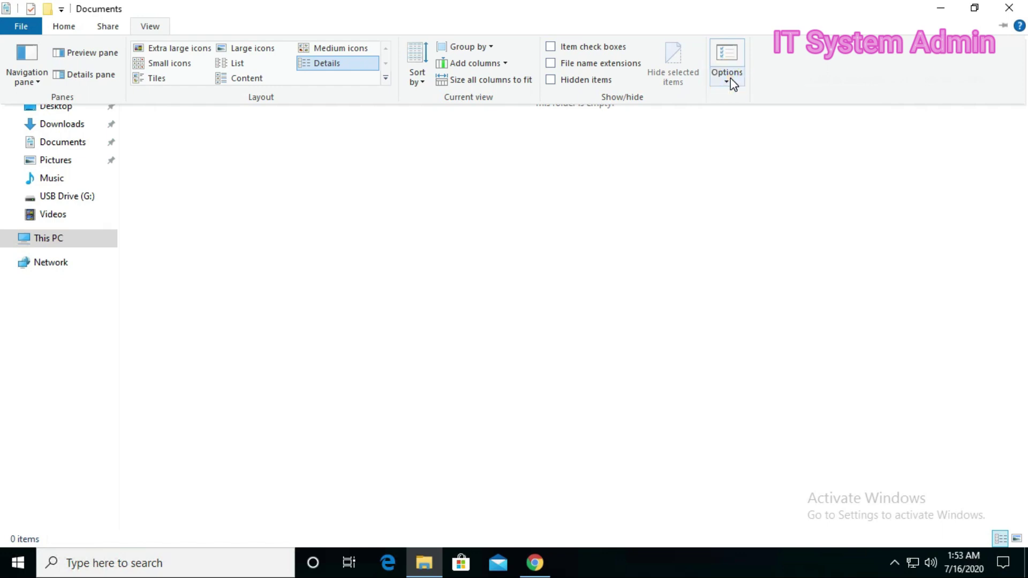
click(724, 52)
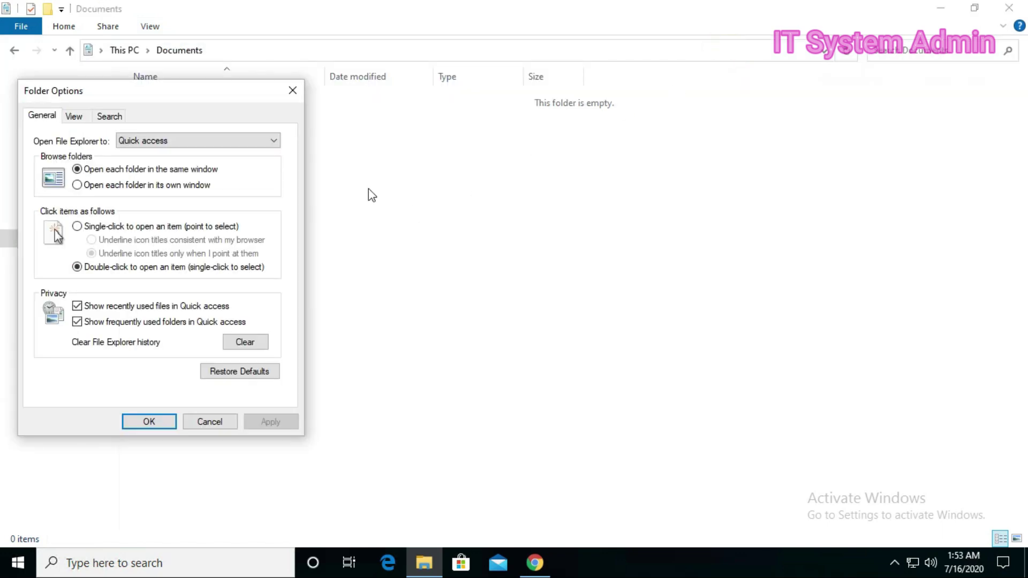
drag(200, 92, 406, 96)
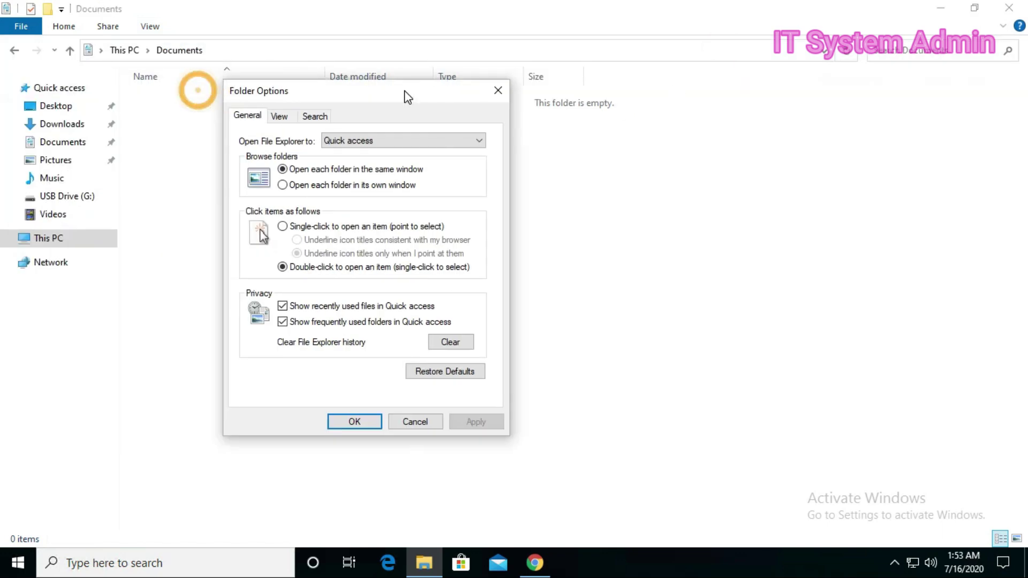
click(284, 116)
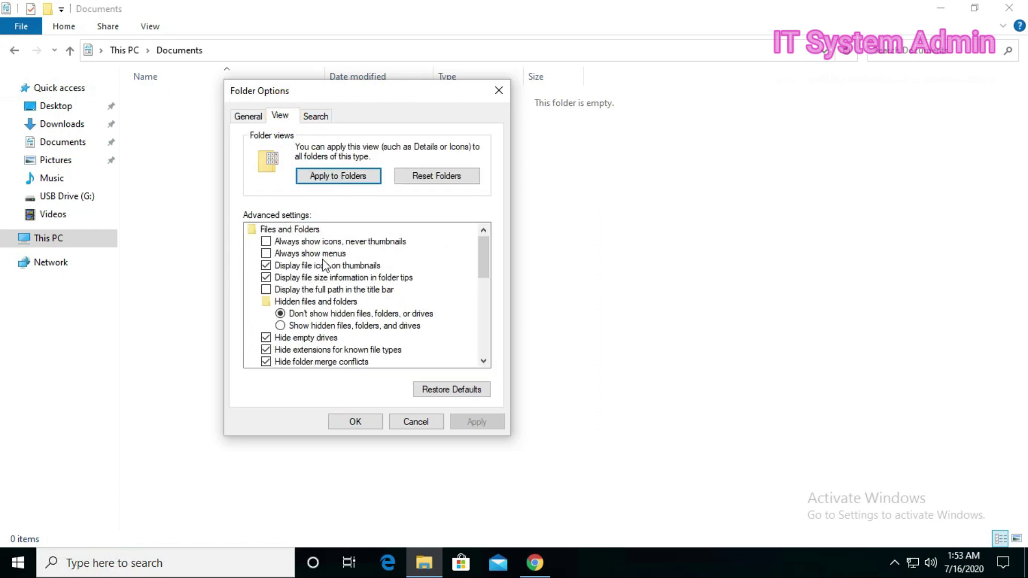
click(282, 325)
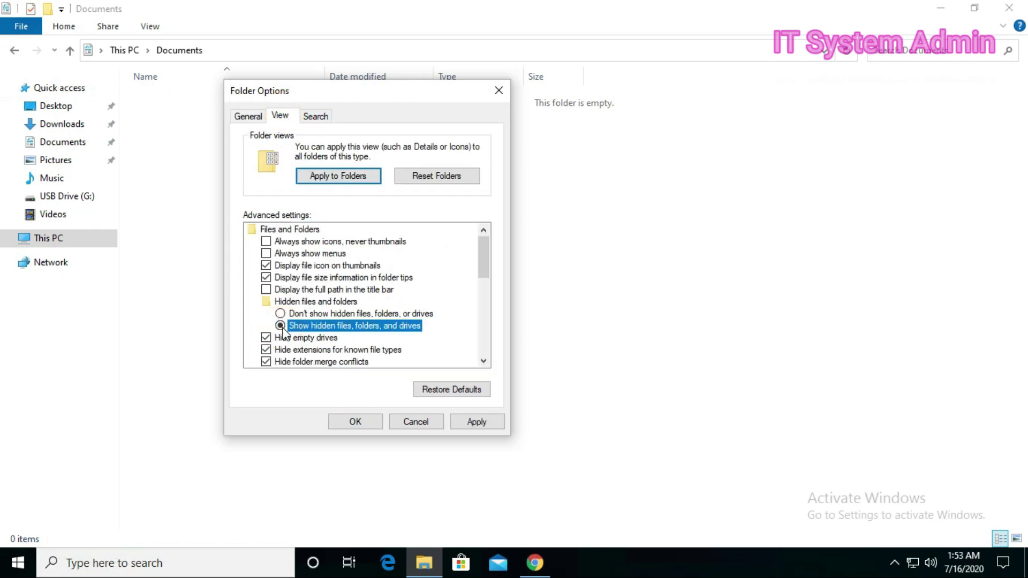
click(469, 421)
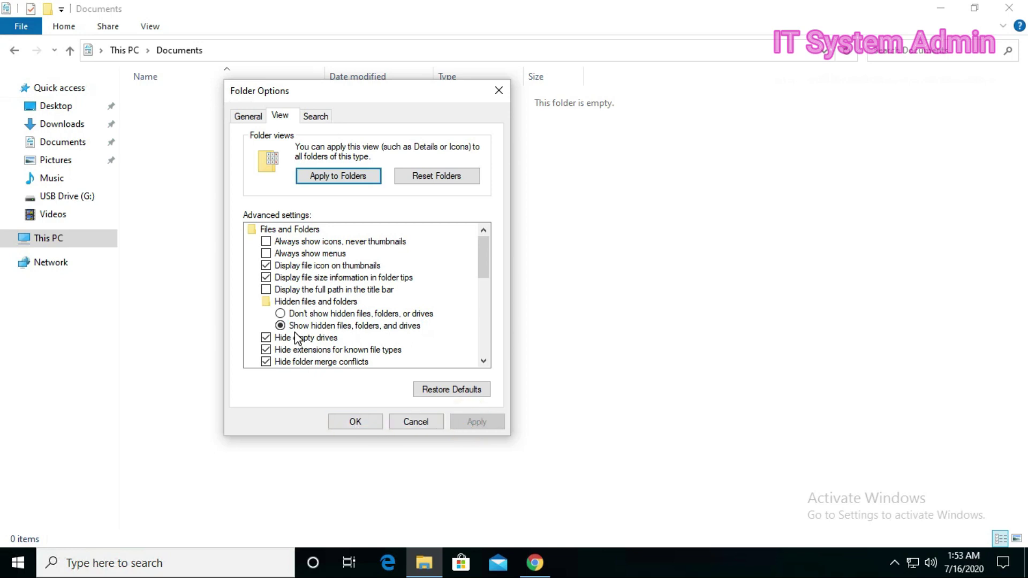
click(367, 421)
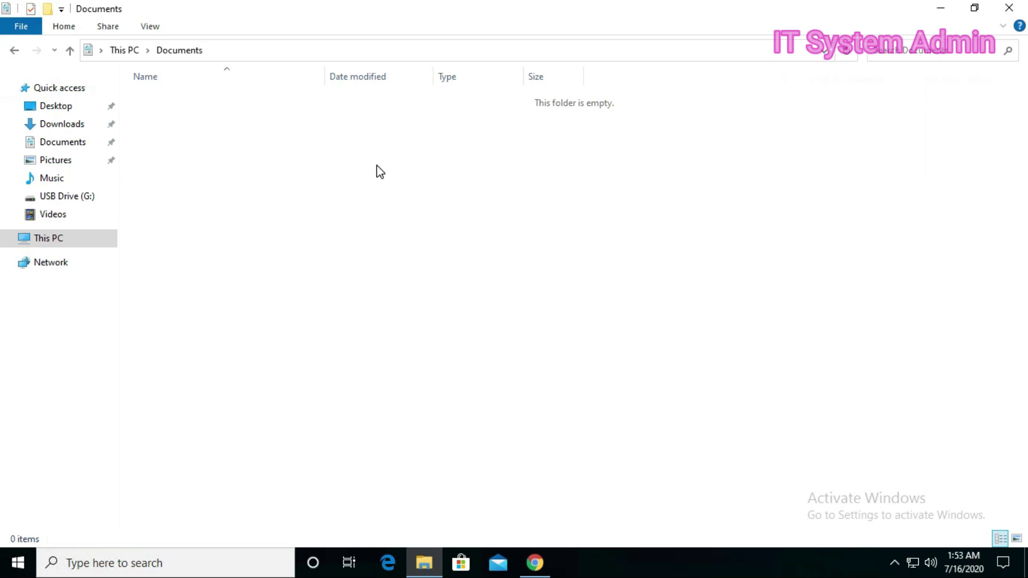
Switch Folder Options back to Don't show hidden files, folders or drives and apply.
click(150, 26)
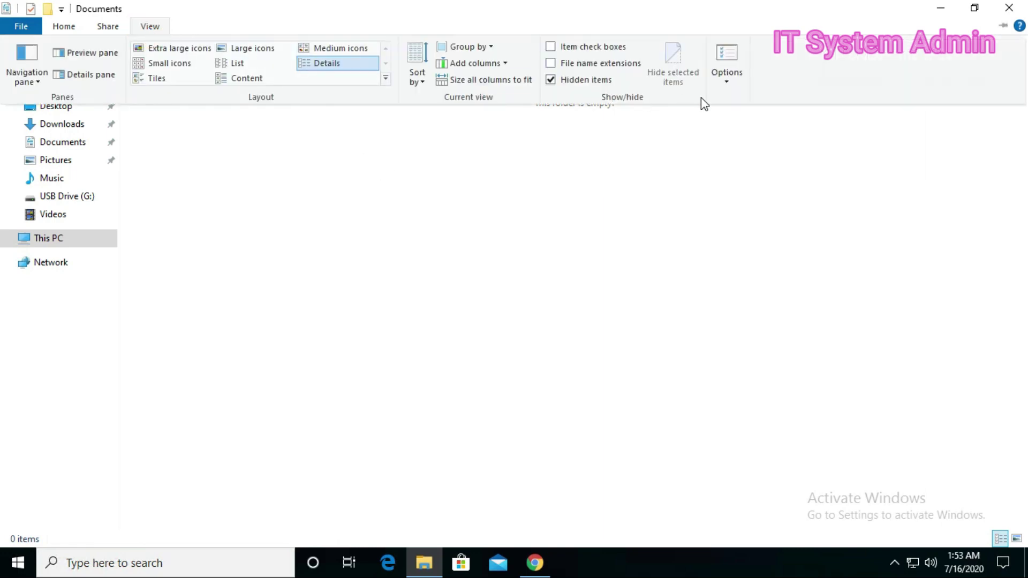
click(725, 61)
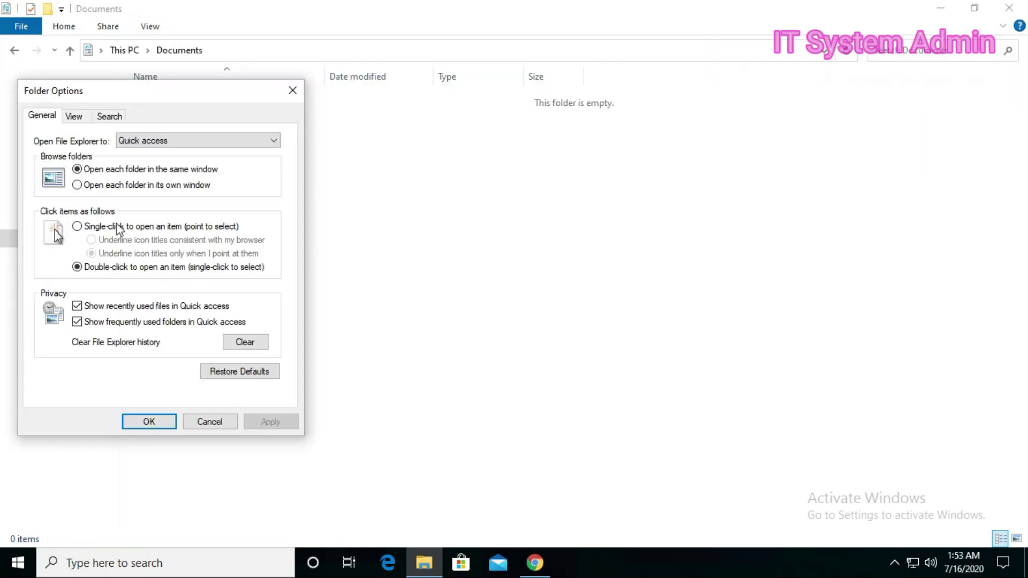
click(81, 121)
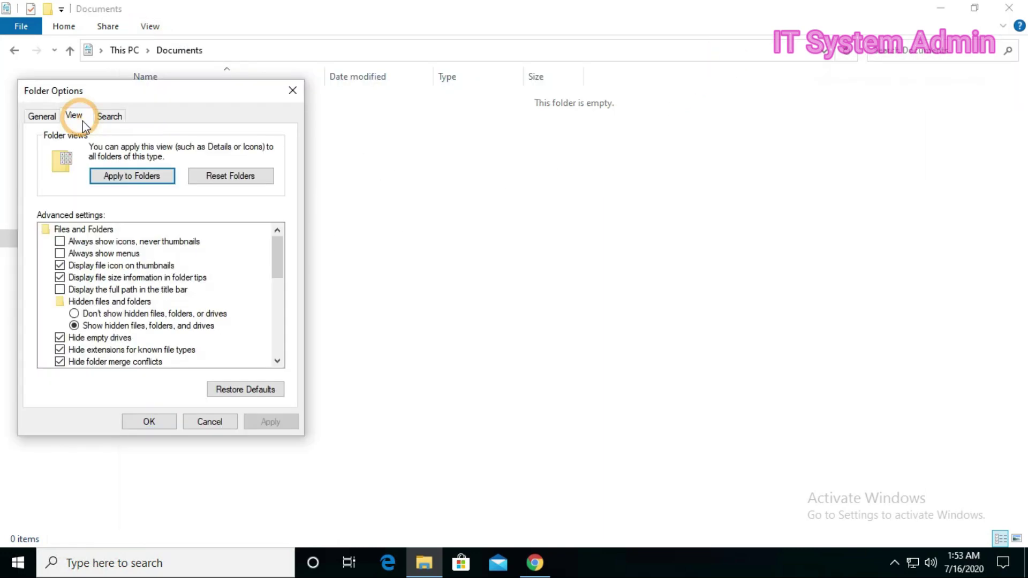
click(74, 314)
click(269, 422)
click(161, 421)
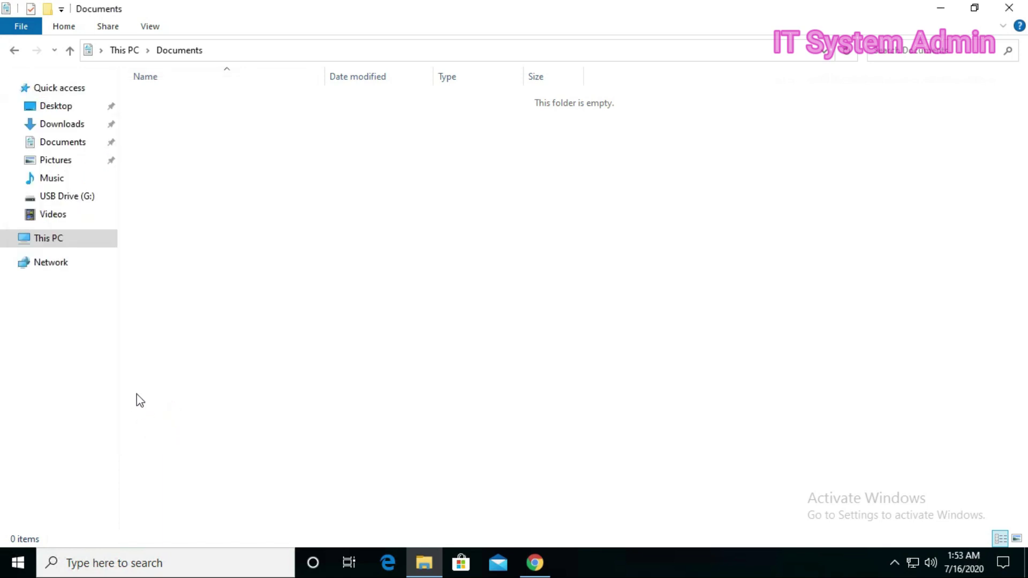
Cut FolderLock from USB Drive (G:) and paste it into Documents.
click(87, 199)
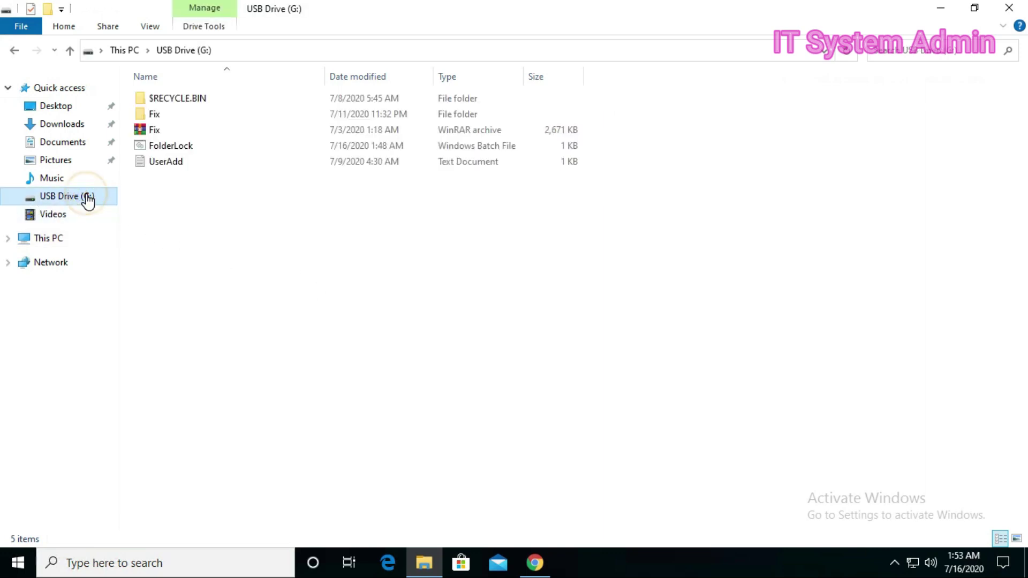
click(209, 146)
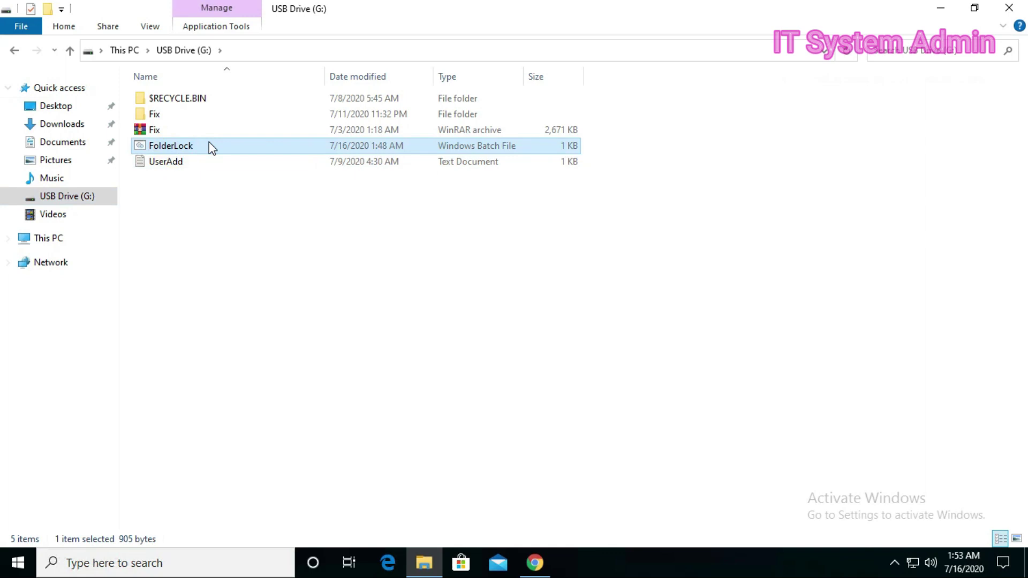
right_click(209, 143)
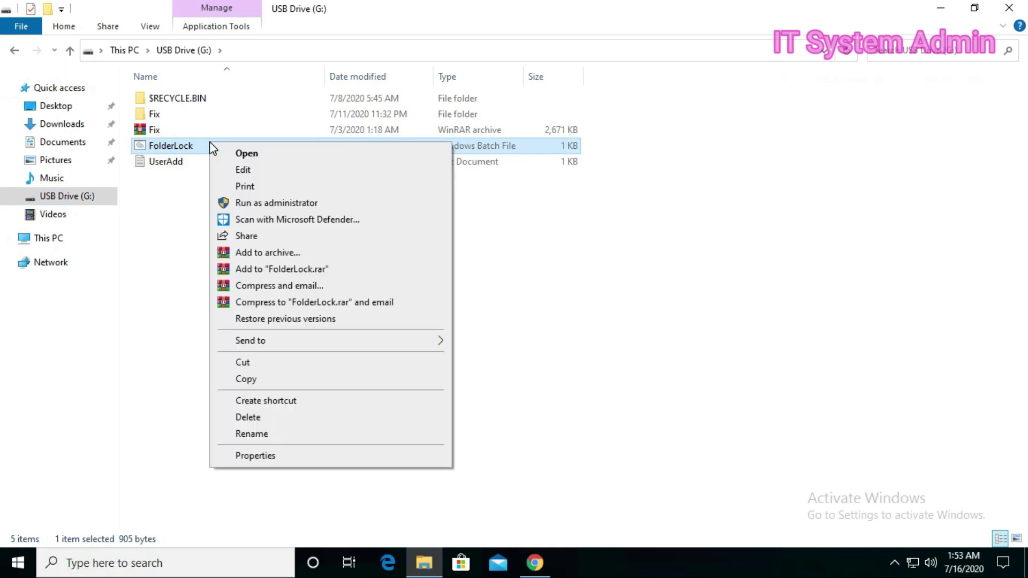
click(269, 360)
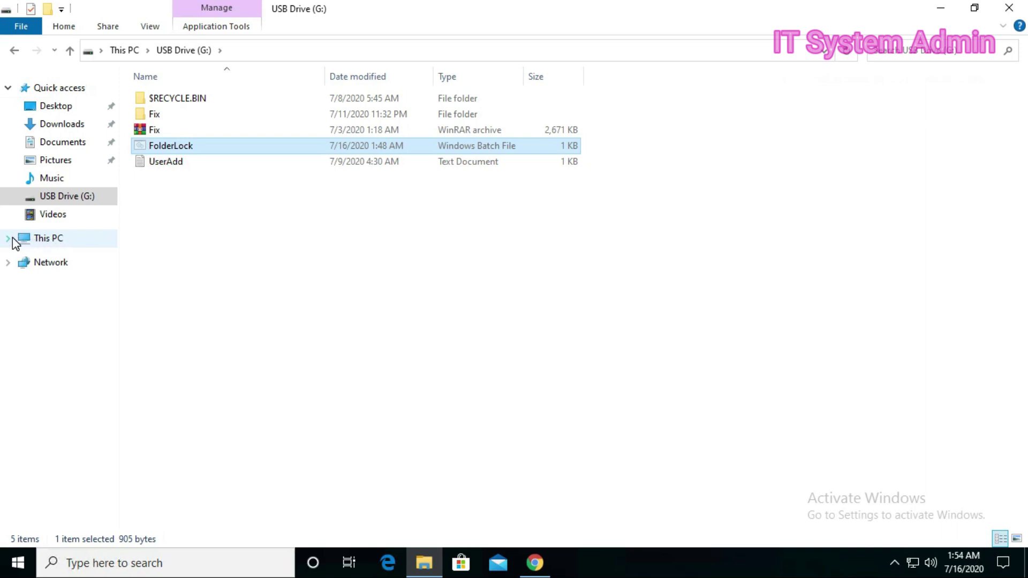
click(71, 143)
right_click(366, 170)
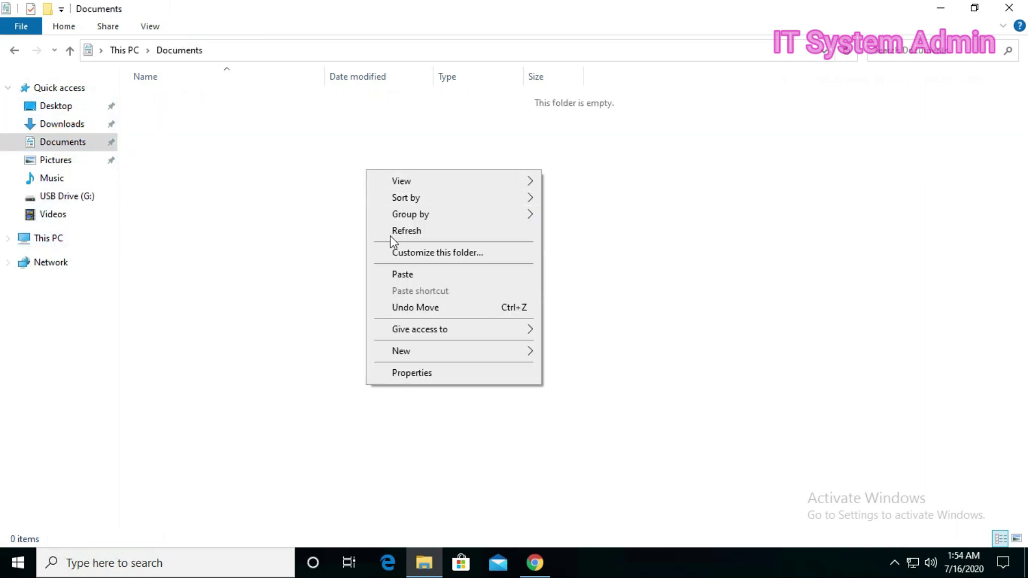
click(397, 275)
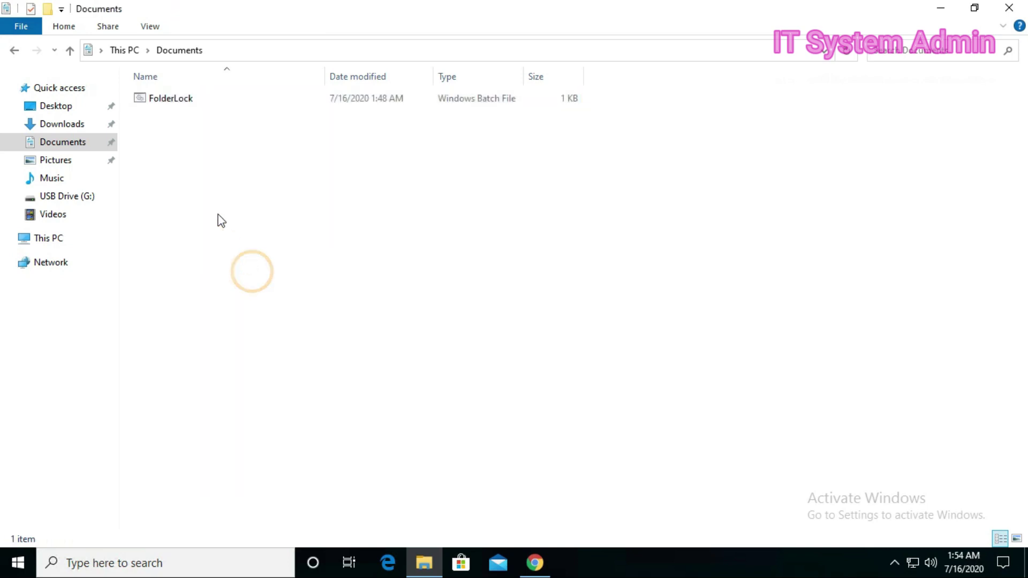
Unlock Private with the password, then browse into Private > Fix and back to Documents.
double_click(183, 101)
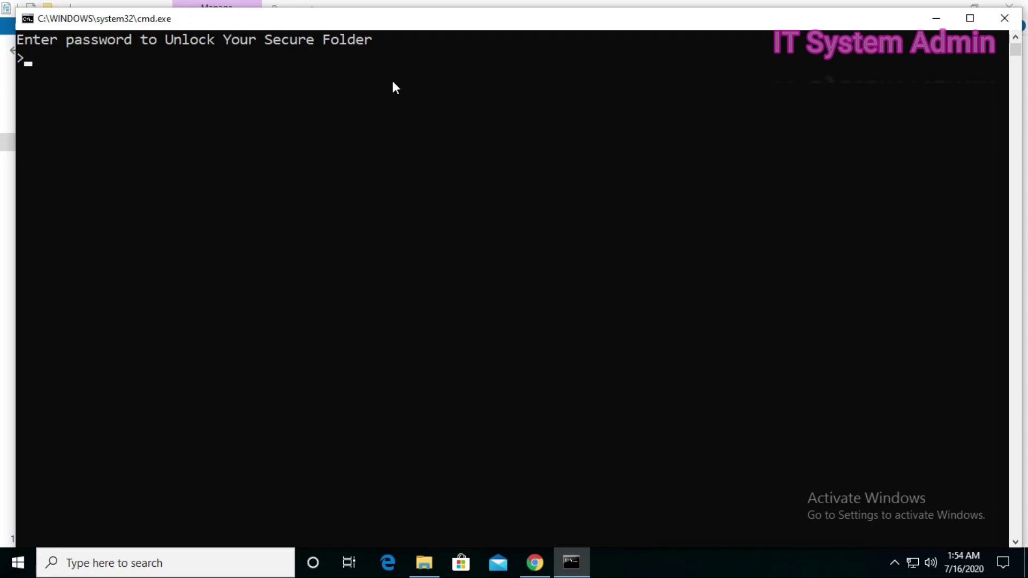
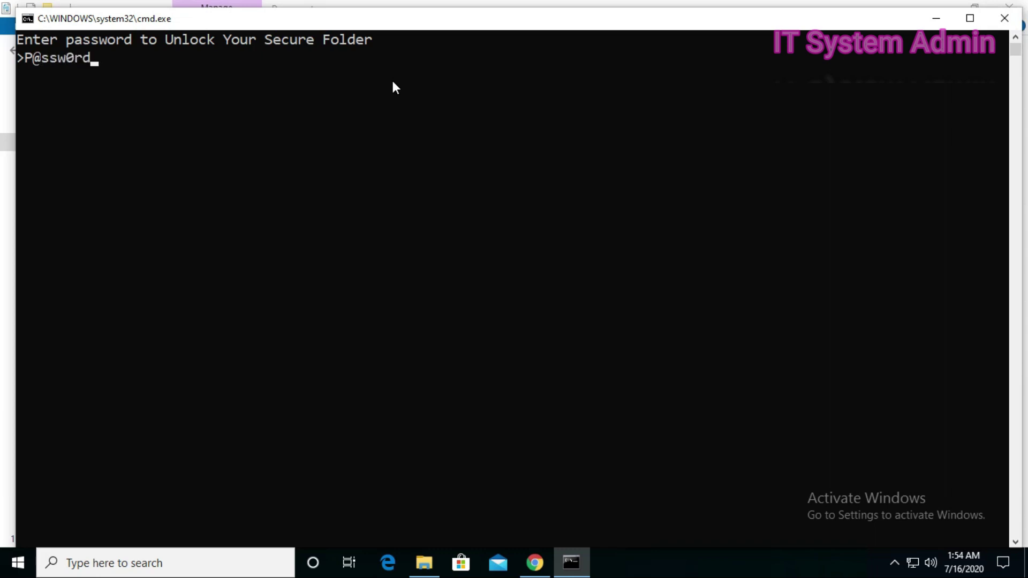
key(Return)
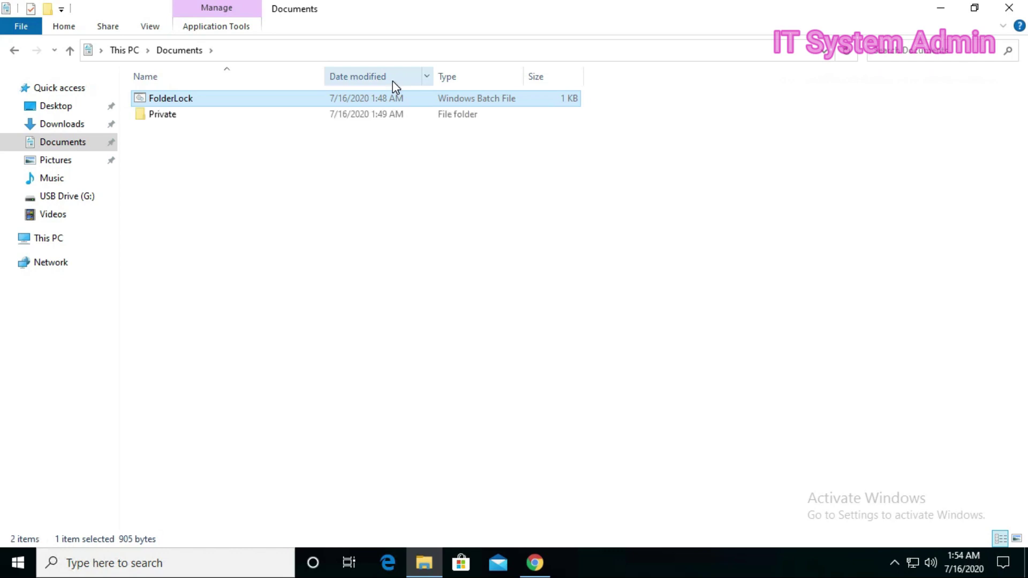
double_click(149, 114)
double_click(159, 99)
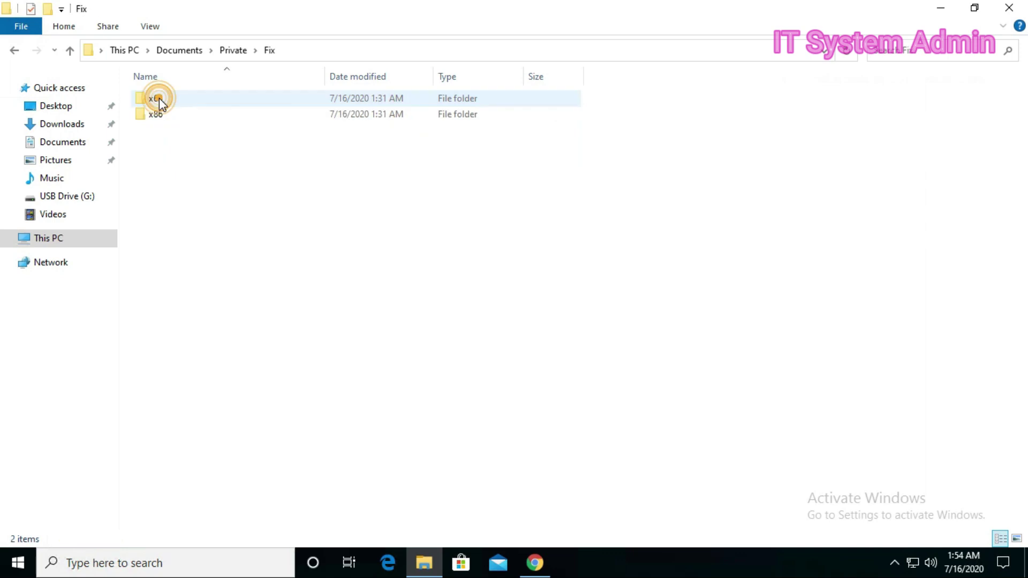
click(69, 50)
click(69, 50)
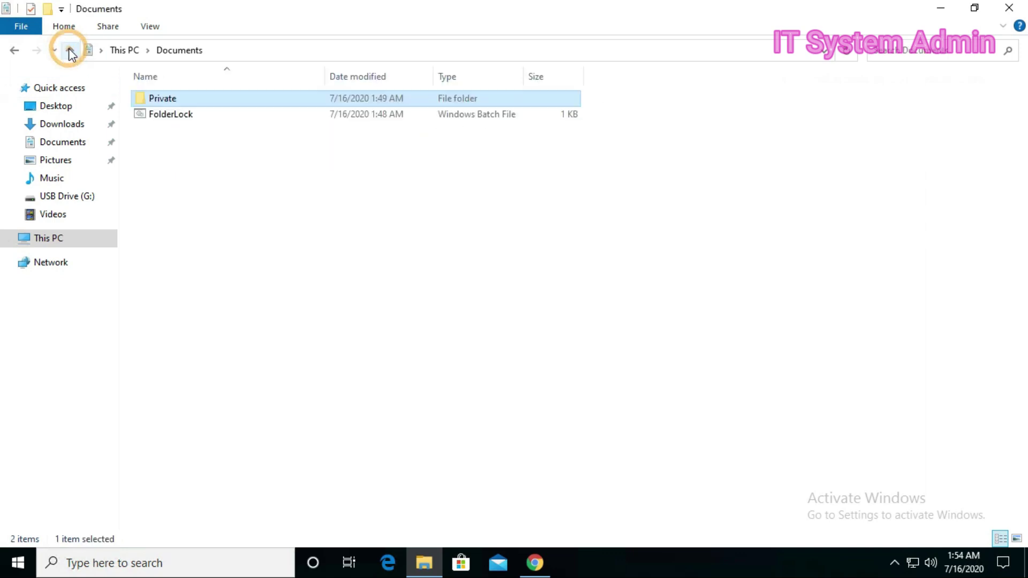
Run FolderLock and confirm with Y to lock Private again.
click(207, 150)
double_click(197, 122)
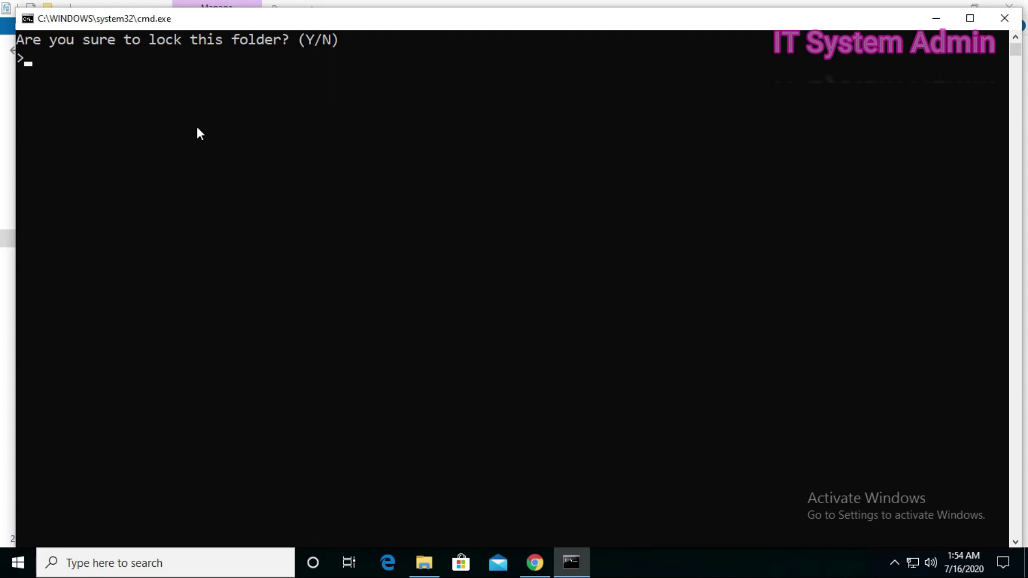
text(Y)
key(Return)
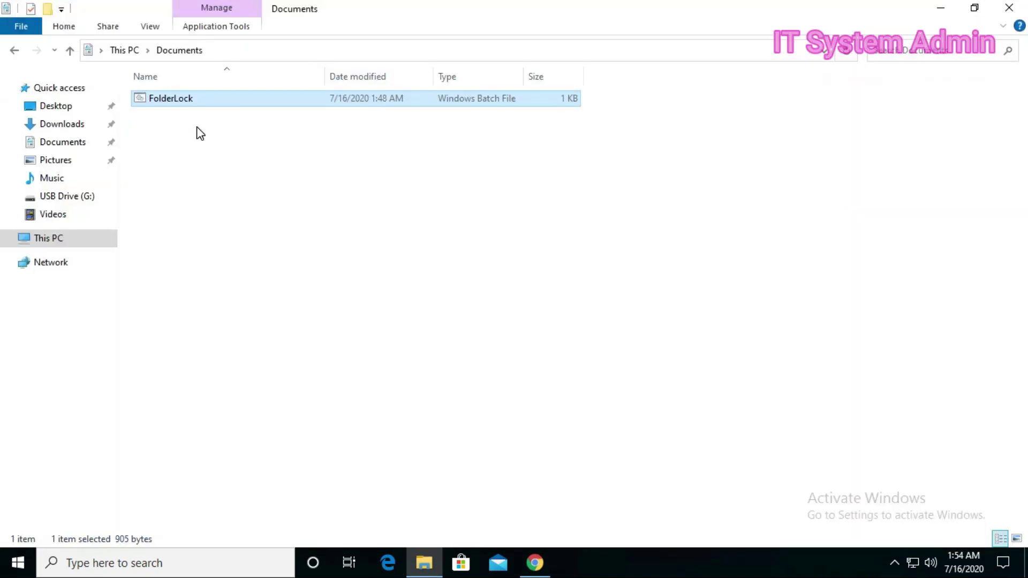
Cut FolderLock from Documents and paste it onto USB Drive (G:).
right_click(198, 97)
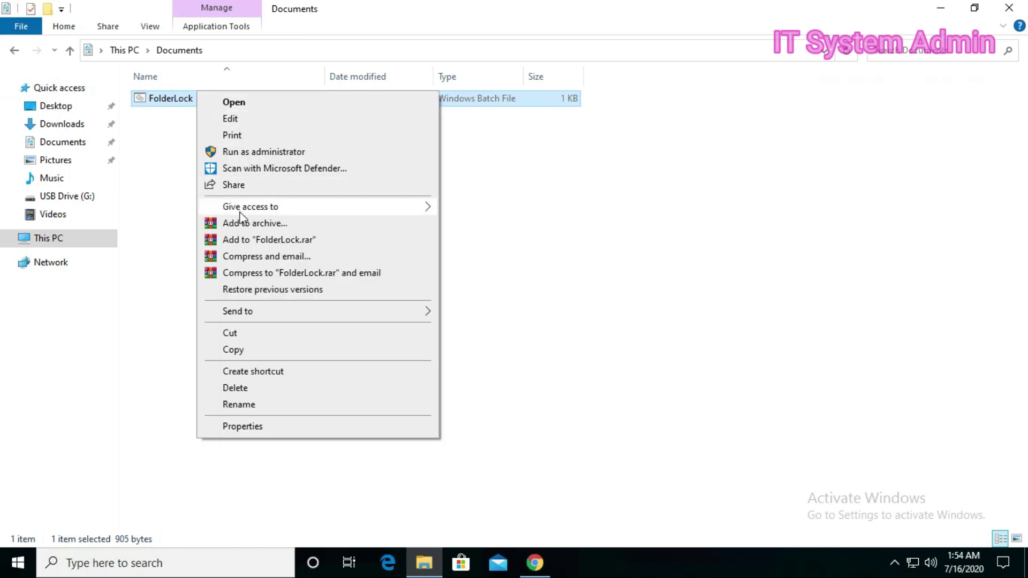
click(256, 332)
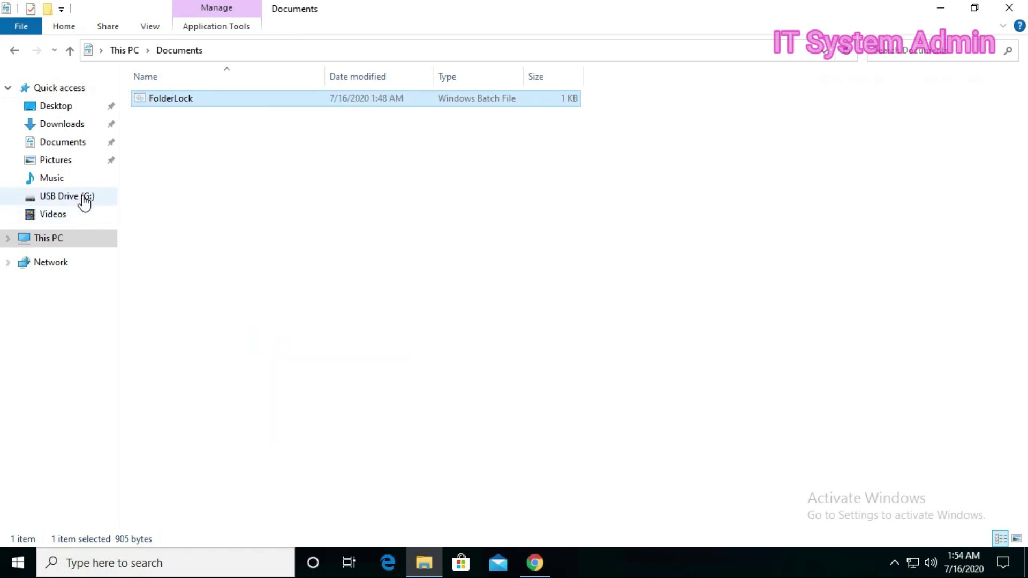
click(83, 197)
right_click(214, 195)
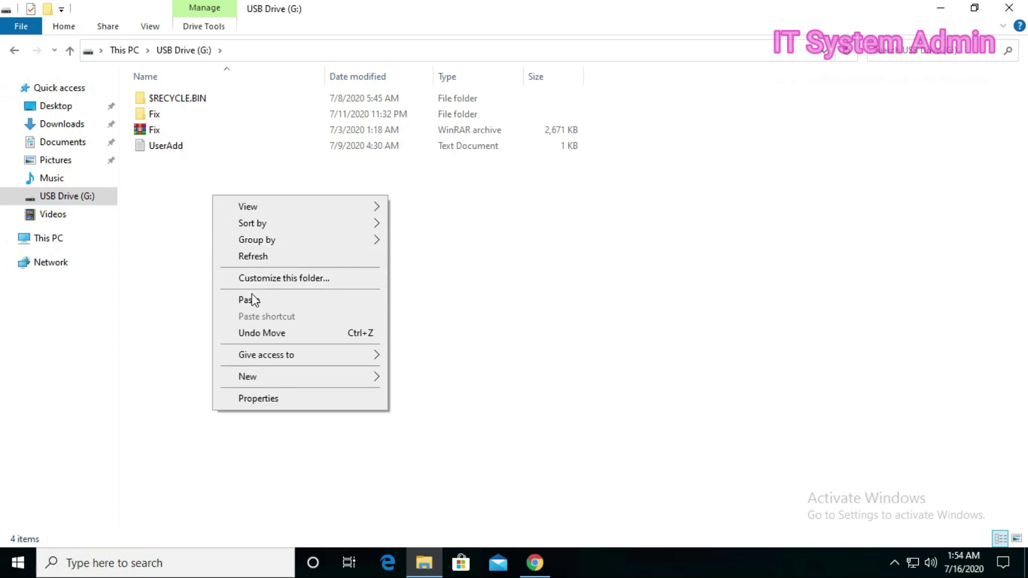